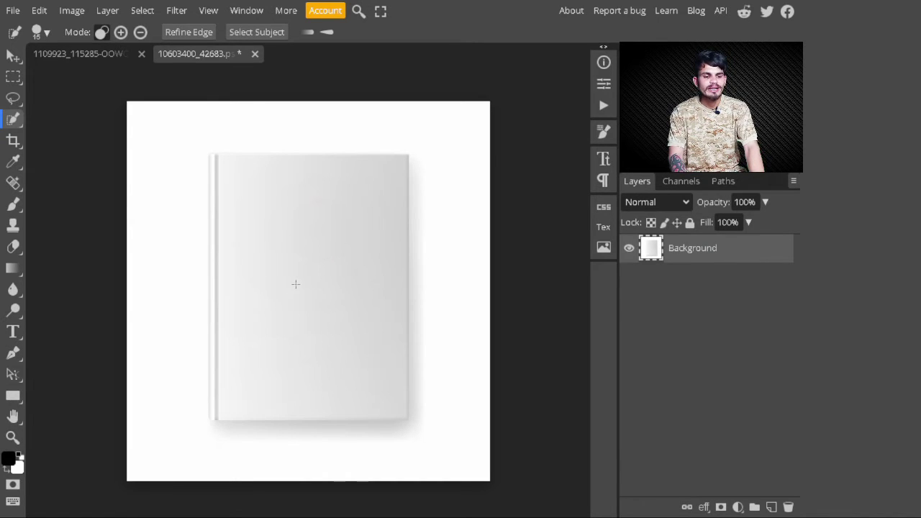
Step: Draw a black rectangle shape over the whole book and convert Shape 1 to a smart object
click(12, 398)
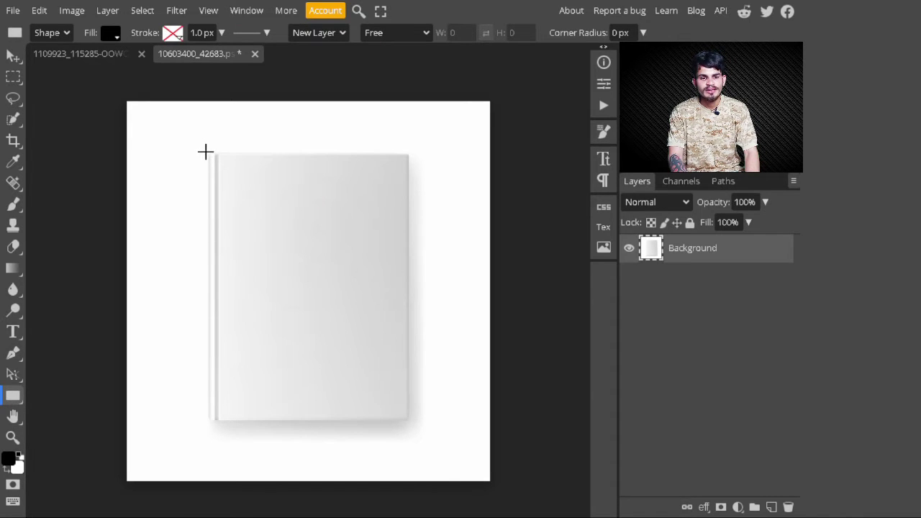
drag(207, 152, 413, 426)
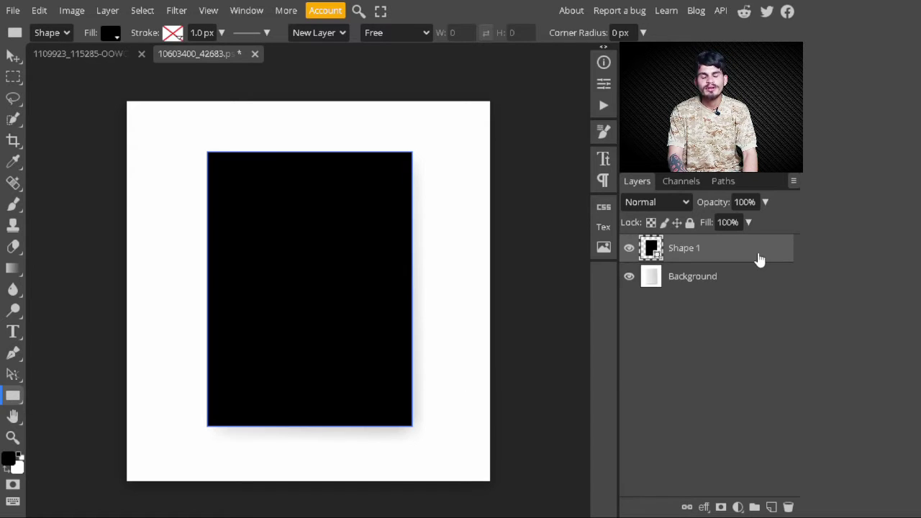
right_click(741, 261)
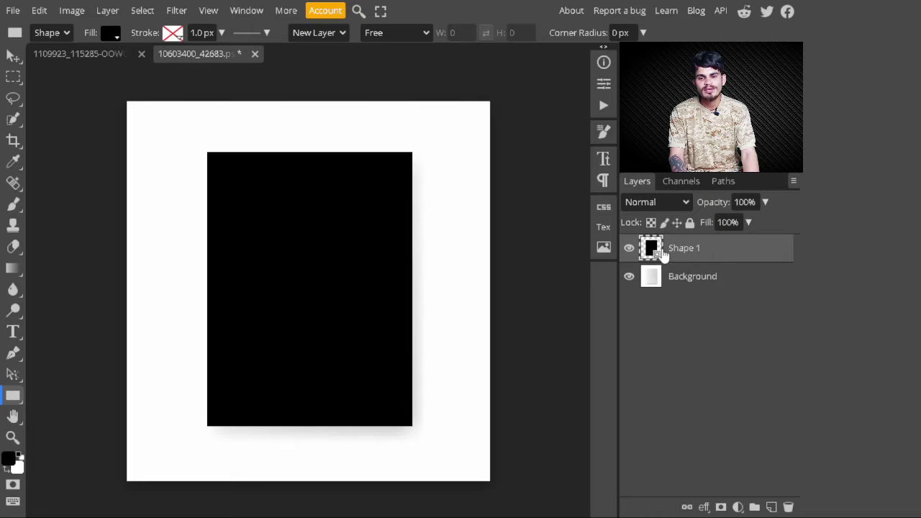
Step: Rename the Shape 1 layer to 'book design'
double_click(684, 248)
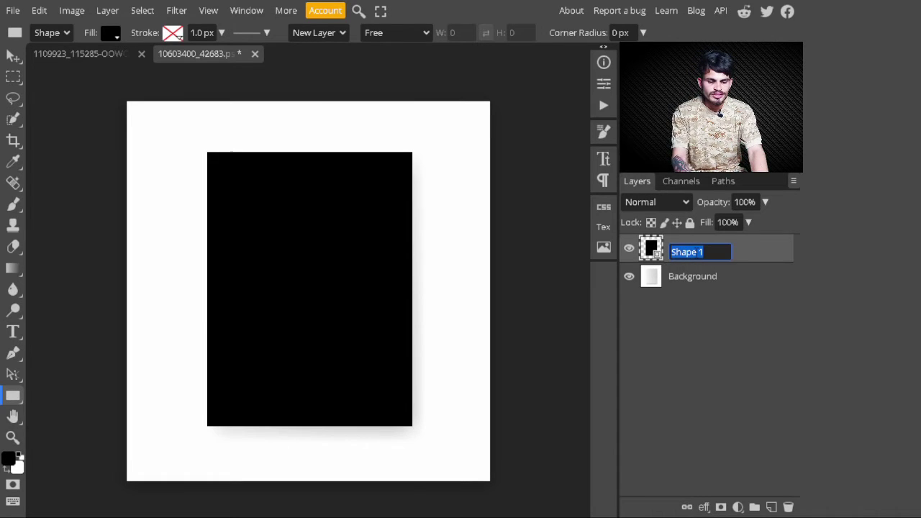
text(book )
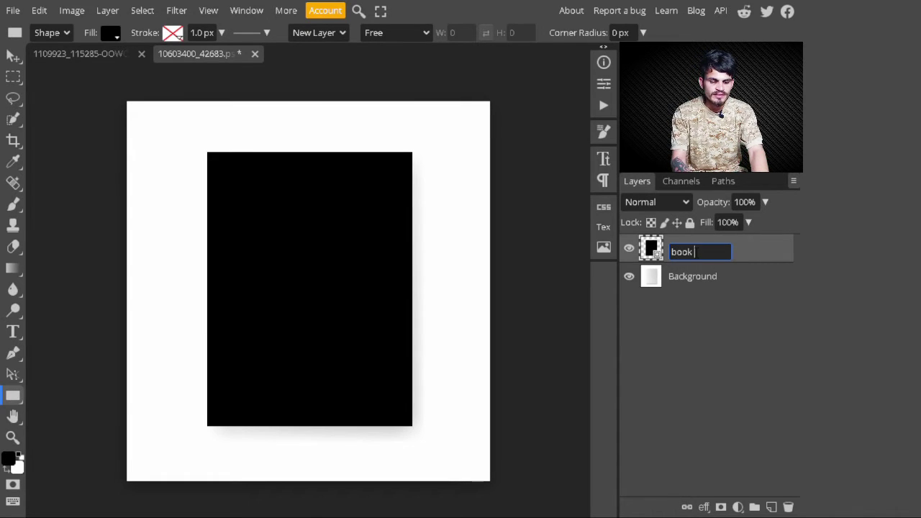
text(design)
key(Return)
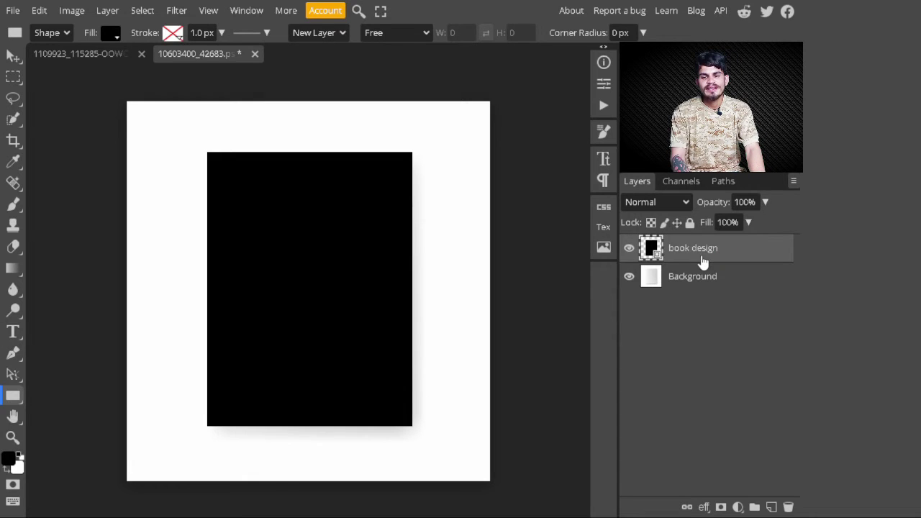
Step: Hide the book design layer and make the Background layer active for selecting
click(630, 250)
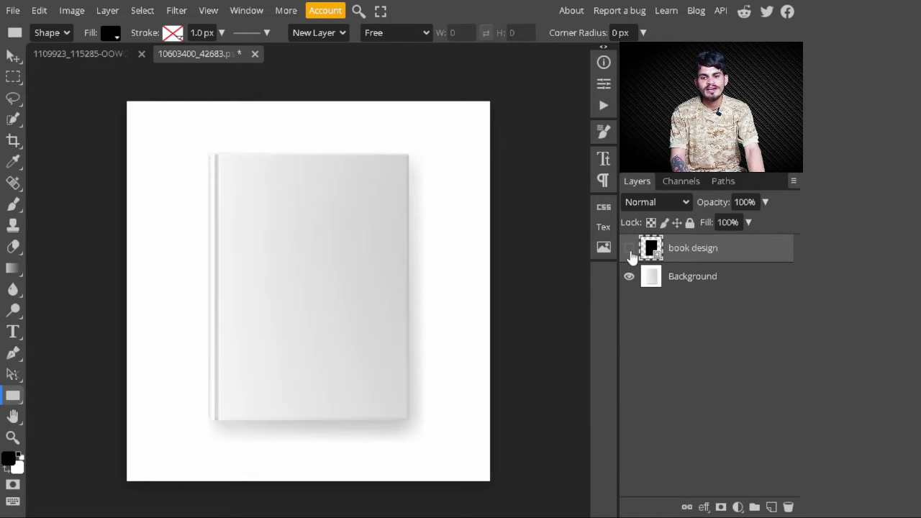
click(710, 288)
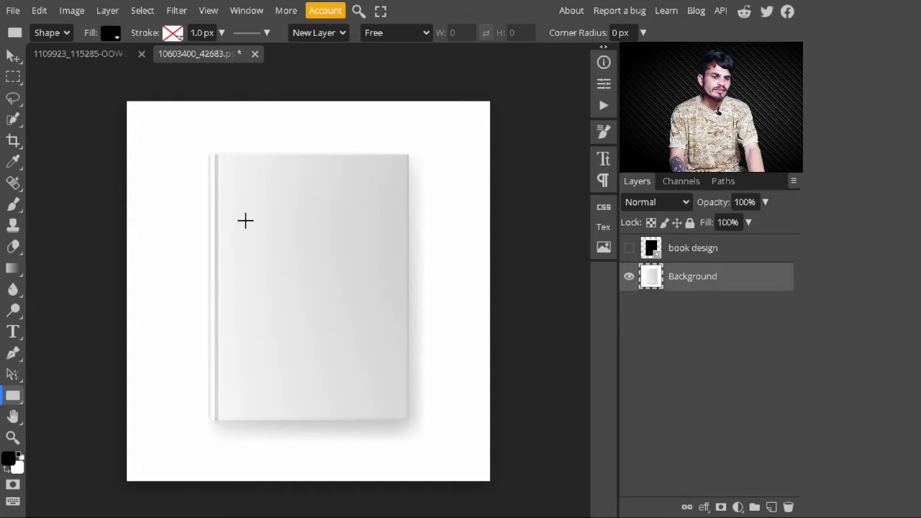
click(14, 123)
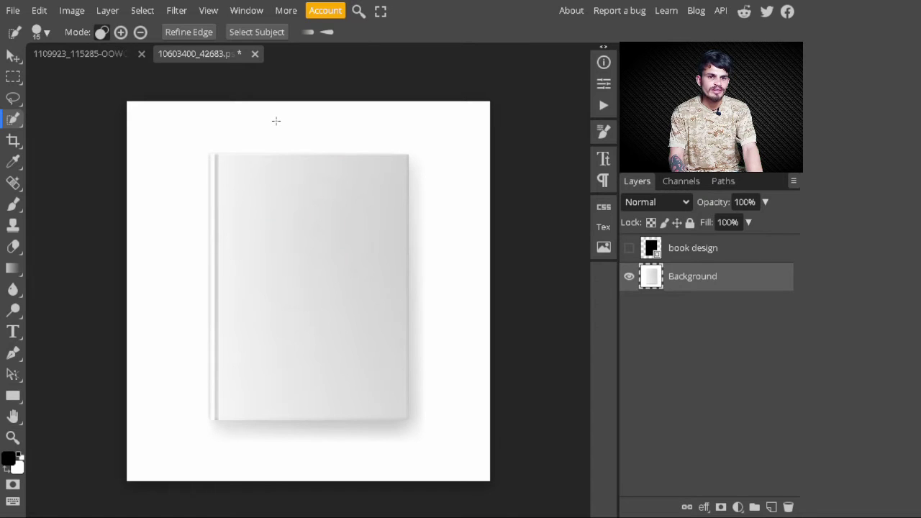
Step: Select the book with Select Subject and mask the re-shown book design layer to it
click(263, 33)
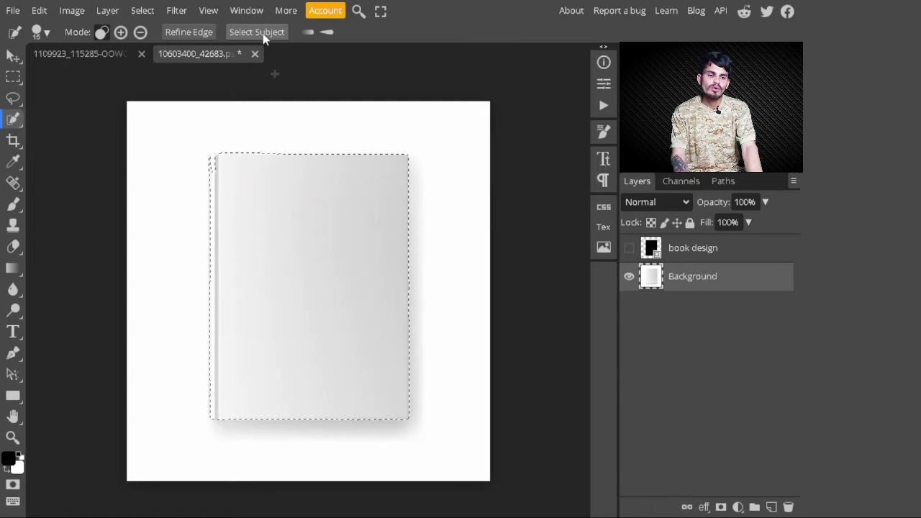
click(715, 256)
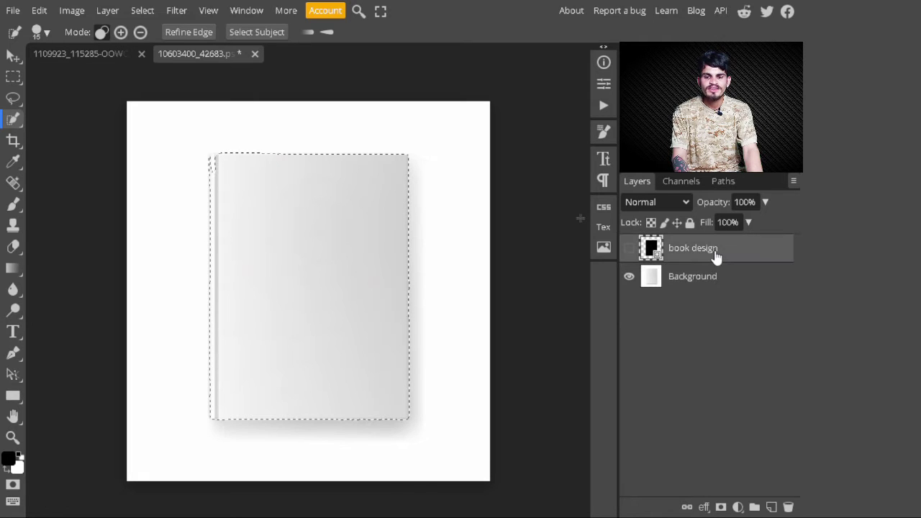
click(628, 249)
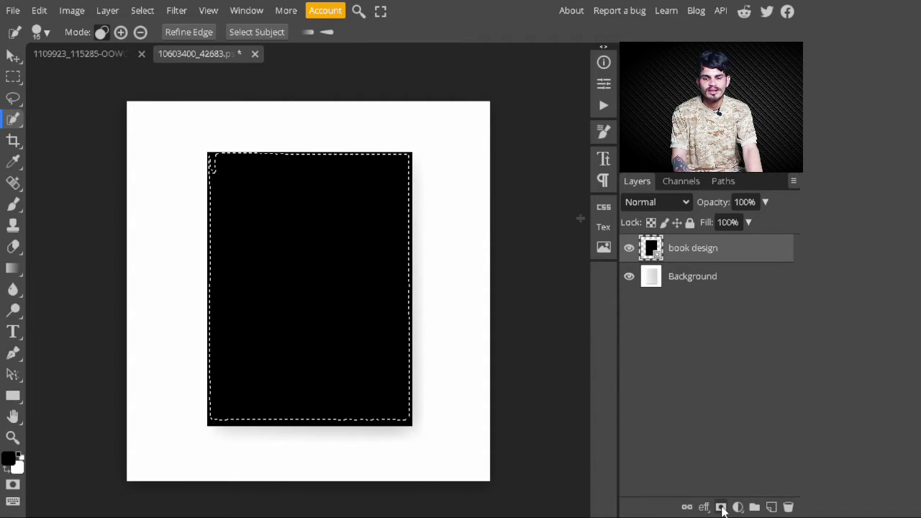
click(720, 507)
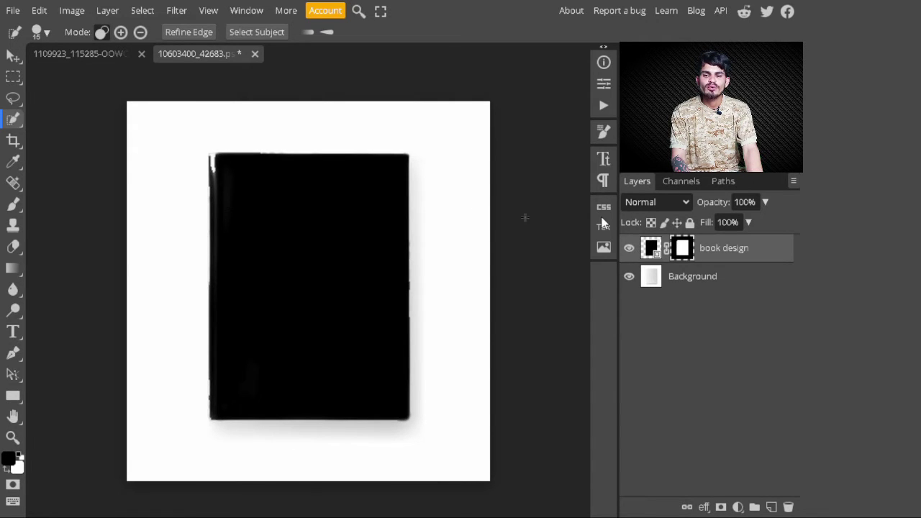
click(765, 204)
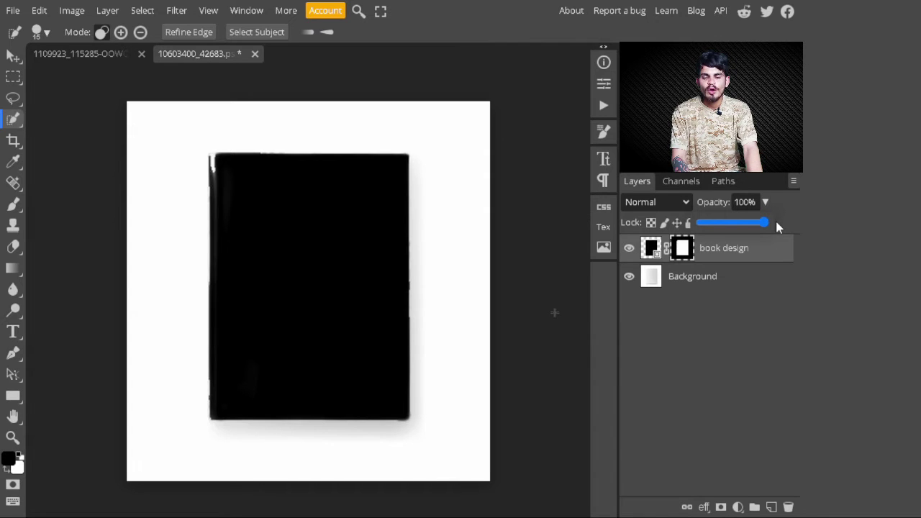
Step: Lower the book design layer's opacity to 28%
drag(776, 227, 722, 226)
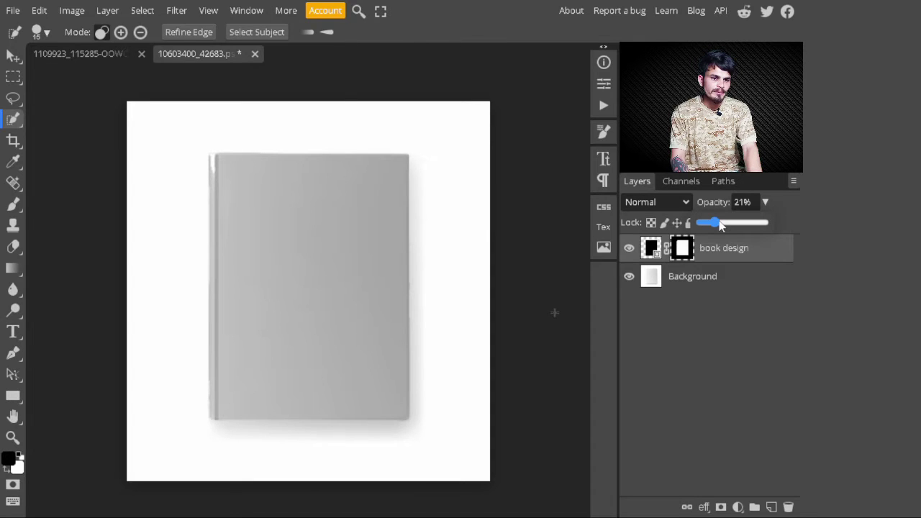
drag(722, 226, 727, 225)
click(12, 206)
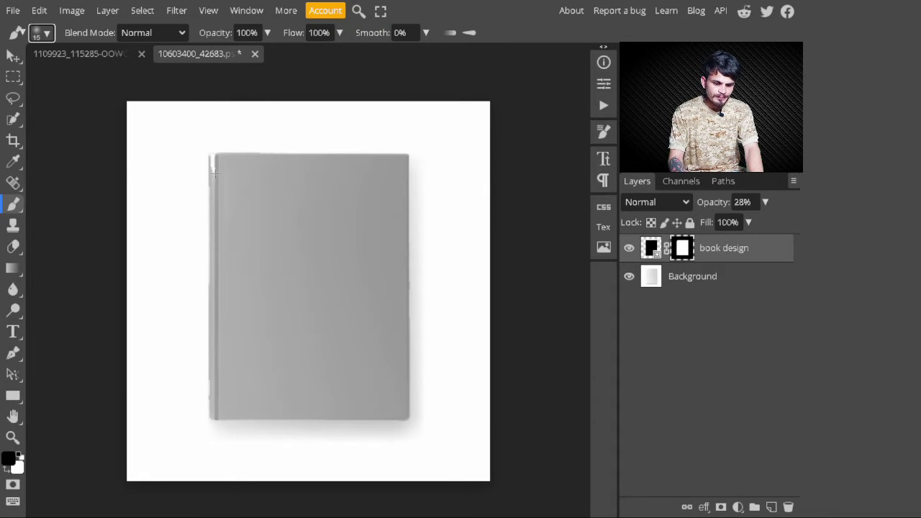
Step: Enlarge the brush to 200, swap the colours and target the layer content instead of its mask
key(bracketright)
key(bracketright)
key(bracketright)
key(bracketright)
key(bracketright)
key(bracketright)
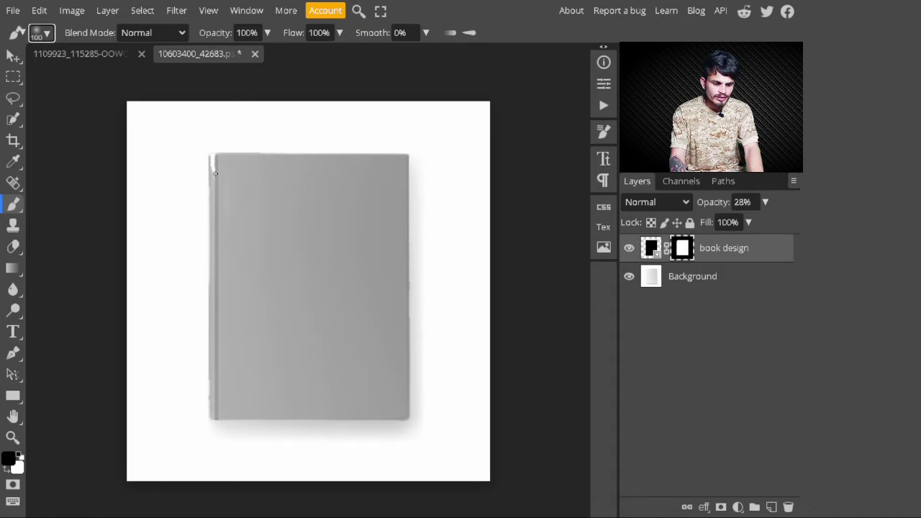
key(x)
key(bracketright)
key(bracketright)
key(bracketright)
key(bracketright)
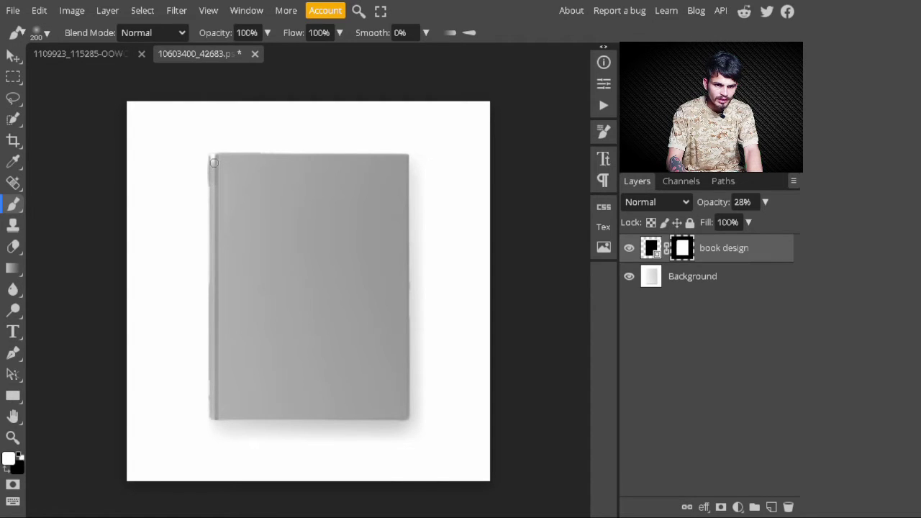
key(x)
key(t)
click(718, 257)
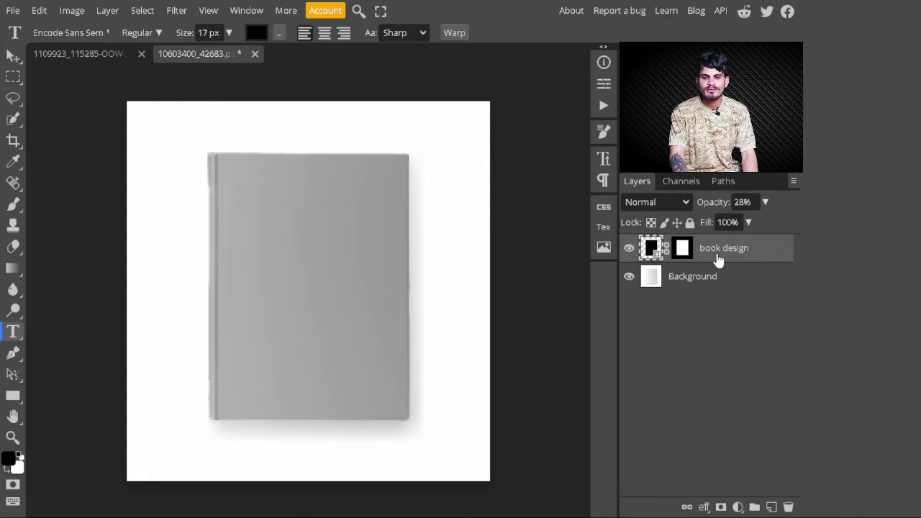
Step: Open the Shape 1.psd smart object contents and start a 150 px text layer on the cover
double_click(652, 249)
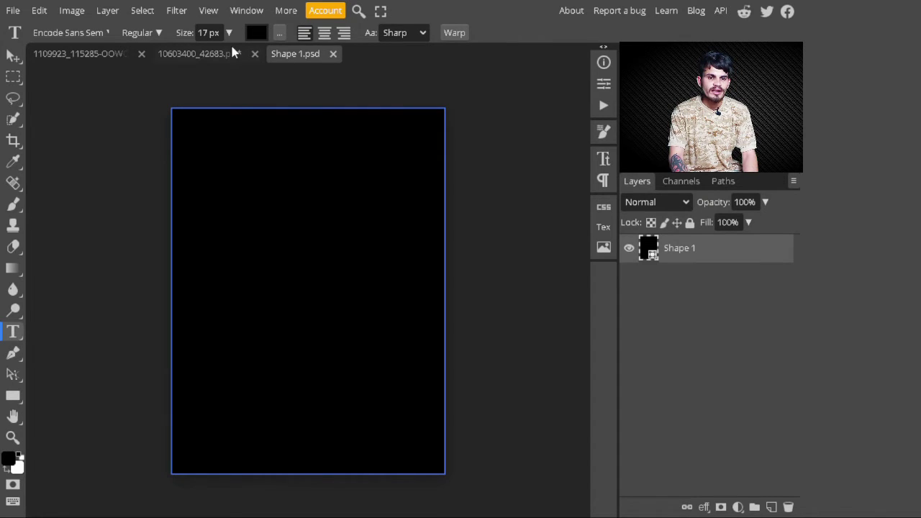
click(235, 206)
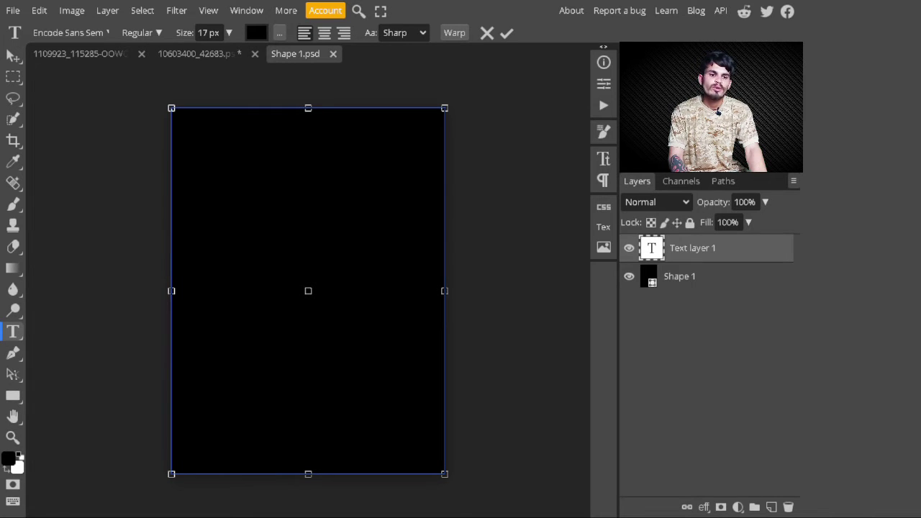
click(229, 33)
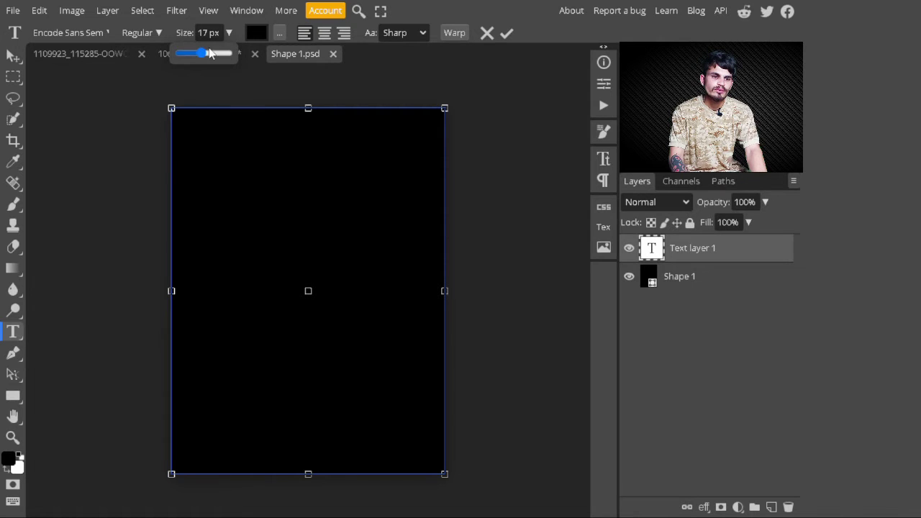
drag(201, 56, 243, 55)
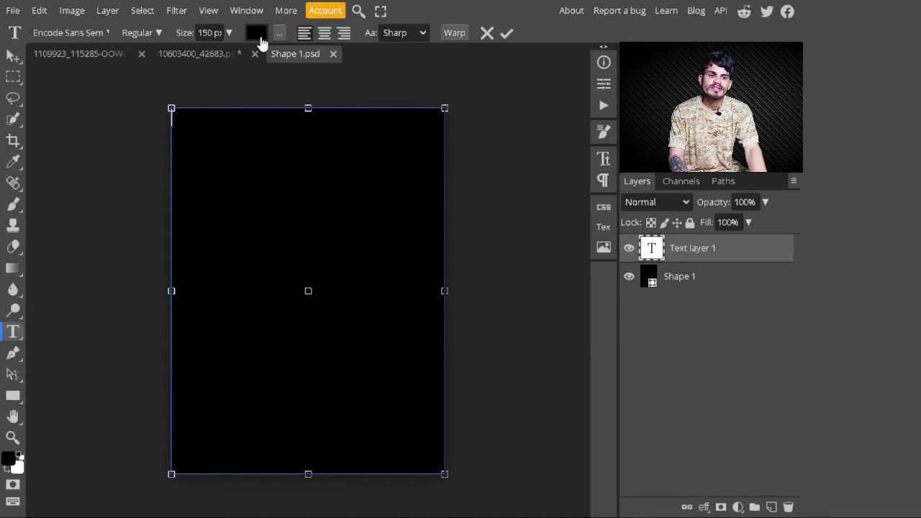
Step: Type 'SIDE HUSTLE' in white (ffffff) and commit the text layer
click(256, 33)
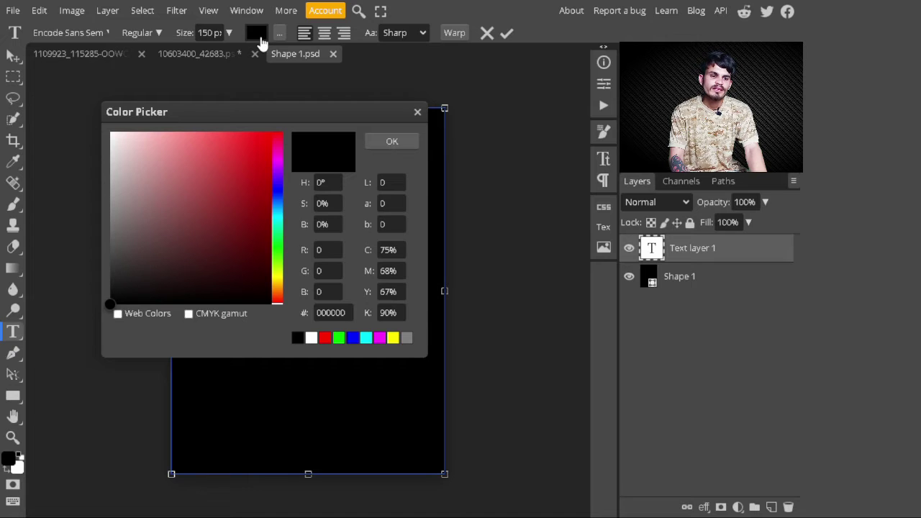
drag(158, 171, 110, 132)
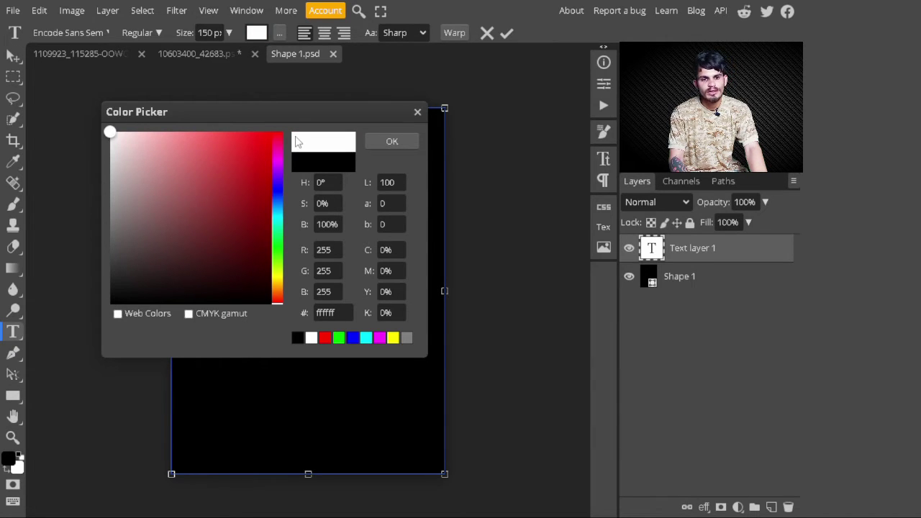
click(402, 141)
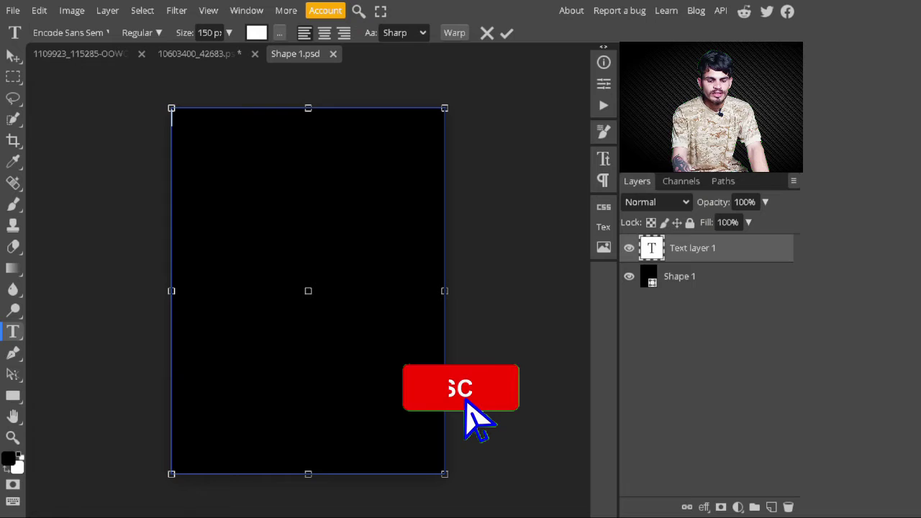
text(SIDE HUSTLE)
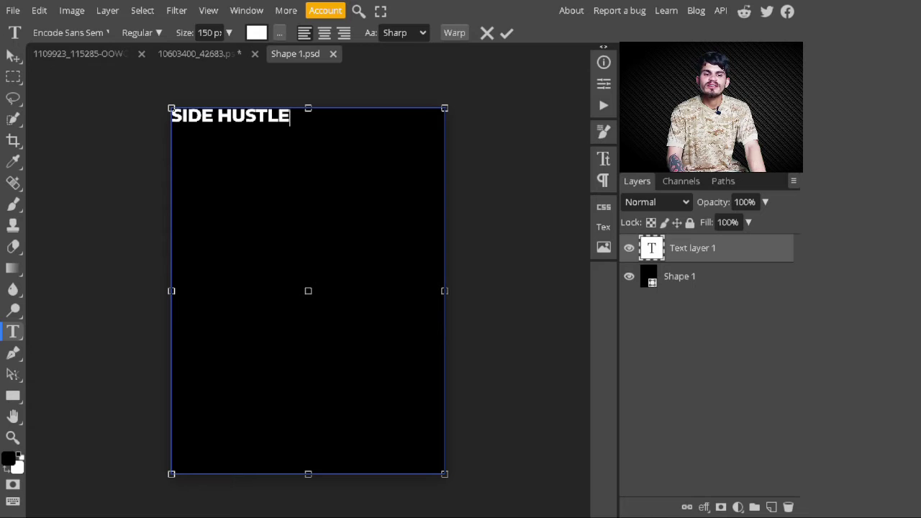
click(507, 32)
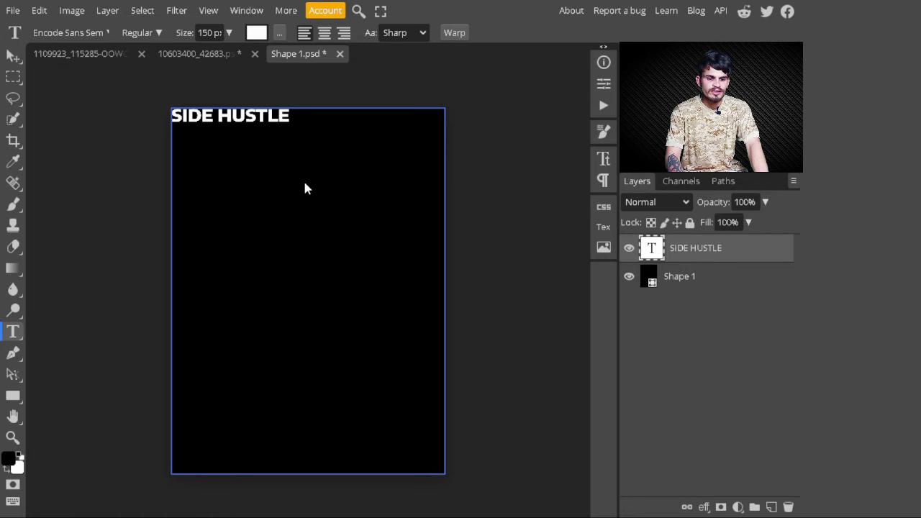
Step: Move the SIDE HUSTLE heading down toward the top centre of the cover
key(v)
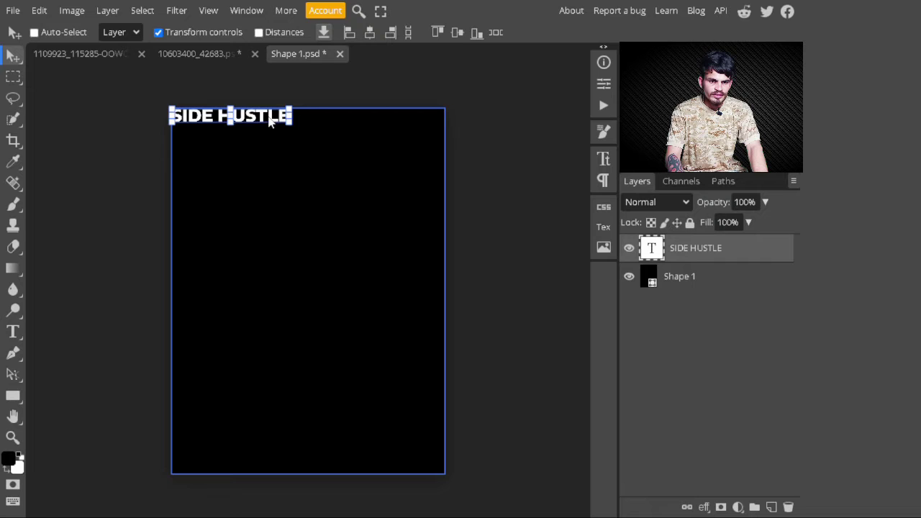
drag(270, 122, 323, 171)
key(shift+Down)
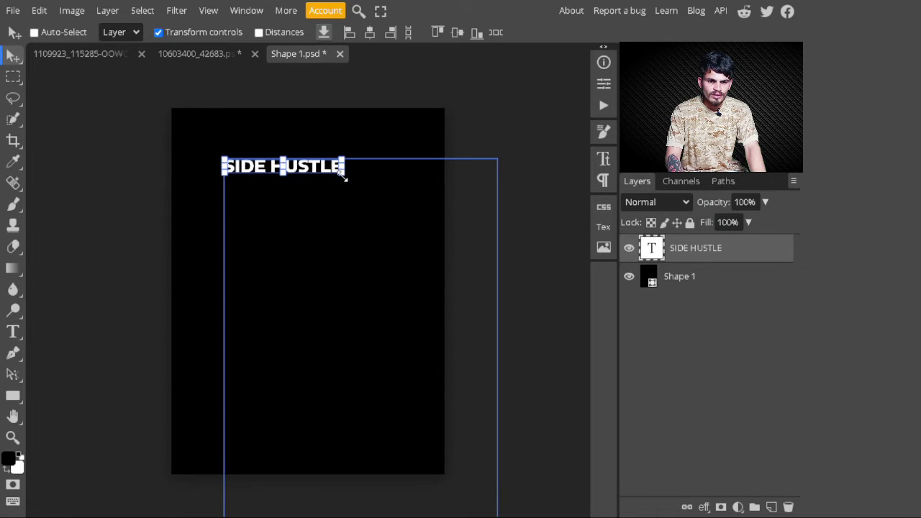
Step: Scale the heading larger and taller, then Alt-drag a copy just below it
drag(343, 176, 370, 189)
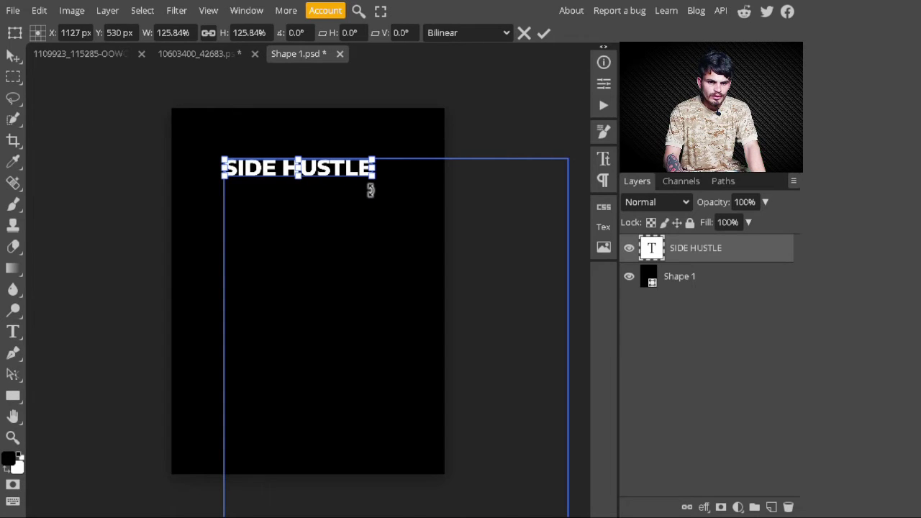
drag(297, 177, 297, 183)
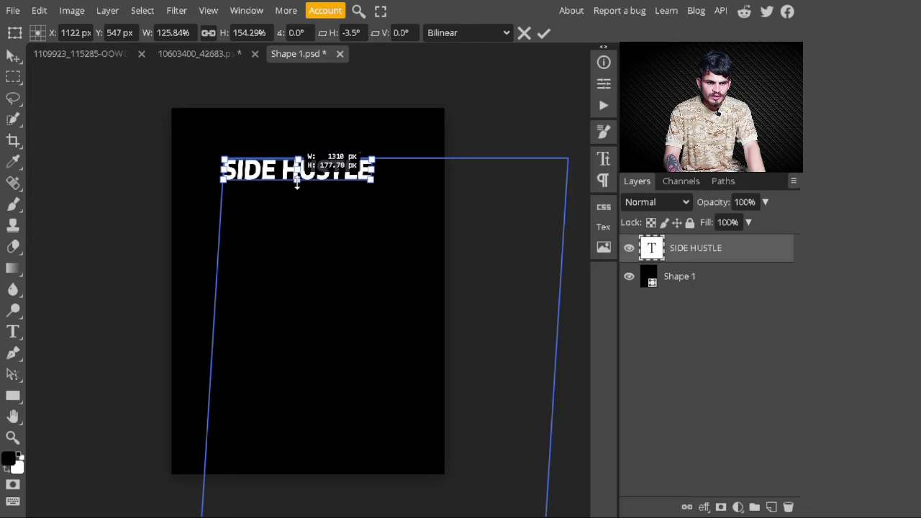
drag(297, 184, 299, 189)
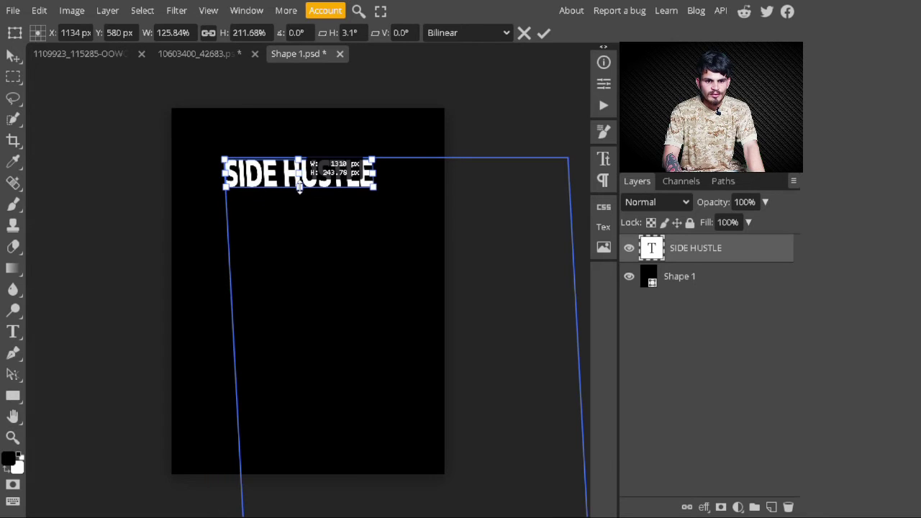
drag(373, 187, 381, 193)
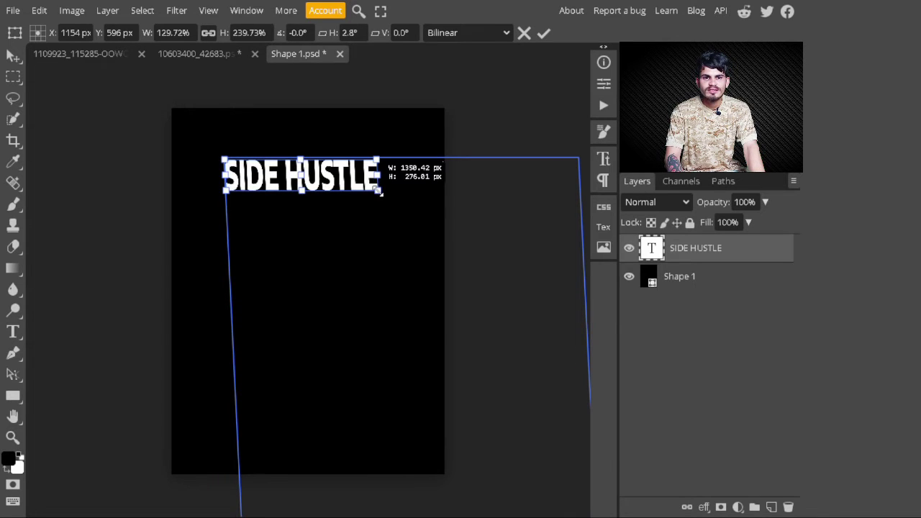
key(Return)
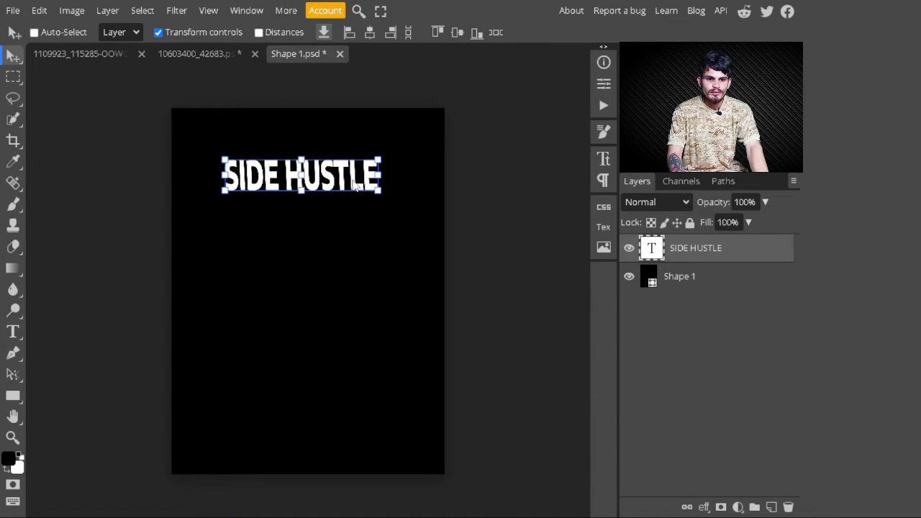
drag(354, 186, 344, 226)
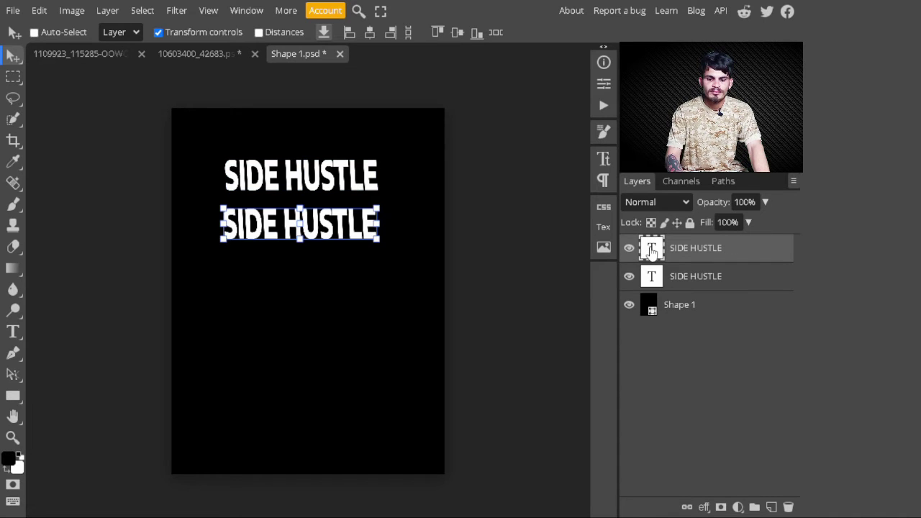
Step: Retype the copied line as 'MAKE MONEY ONLINE'
double_click(651, 250)
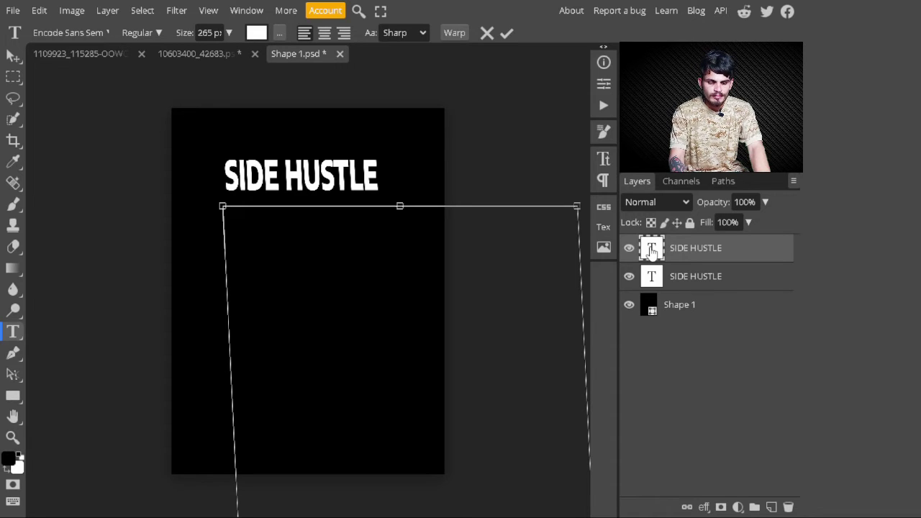
text(MA)
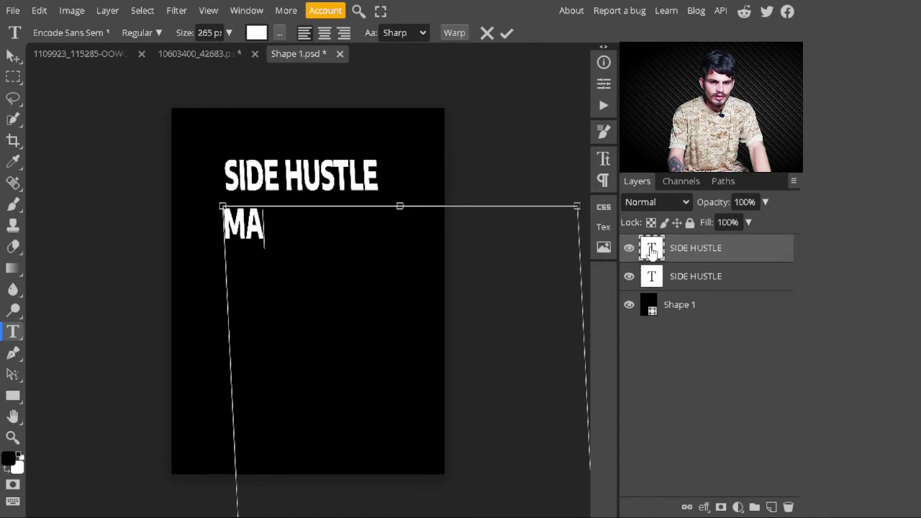
text(KE MONEY ONLINE)
key(Escape)
key(v)
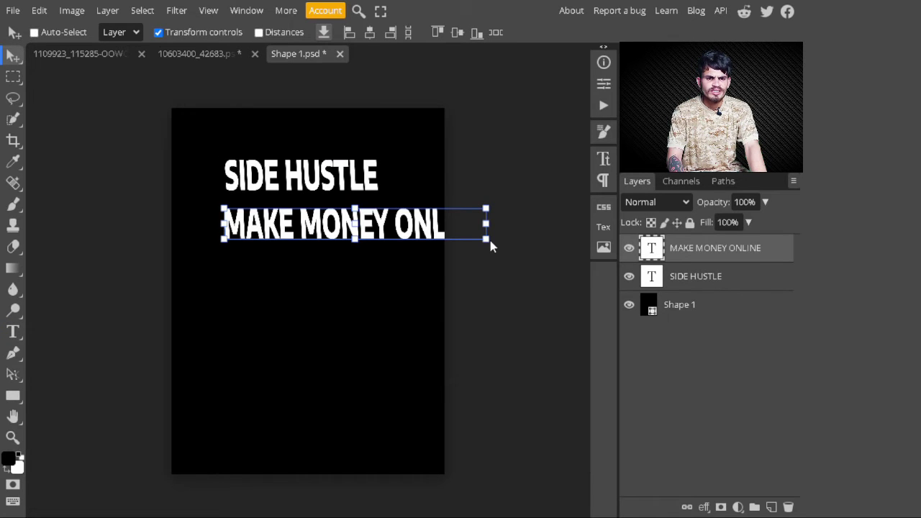
Step: Shrink the MAKE MONEY ONLINE subtitle to sit centred under the heading
drag(485, 239, 339, 223)
drag(282, 225, 335, 210)
key(Return)
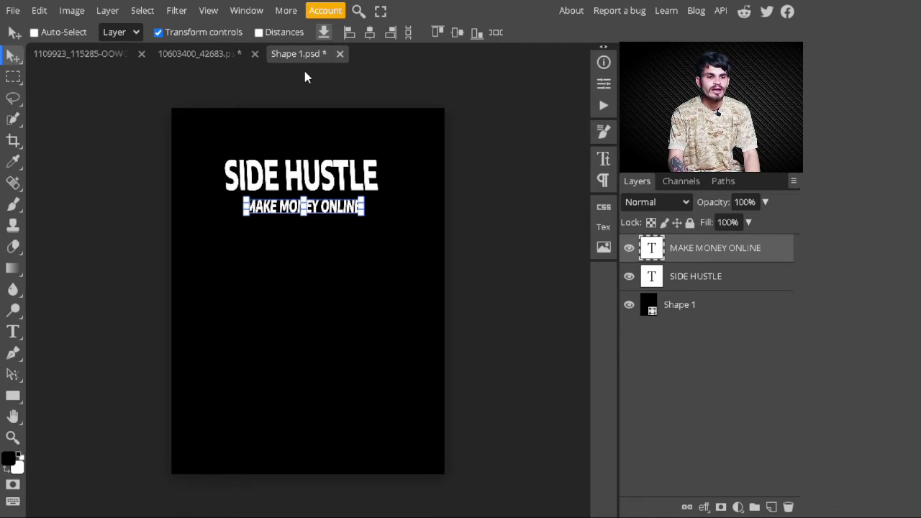
Step: In the money illustration document, select the blue background with Color Range
click(73, 53)
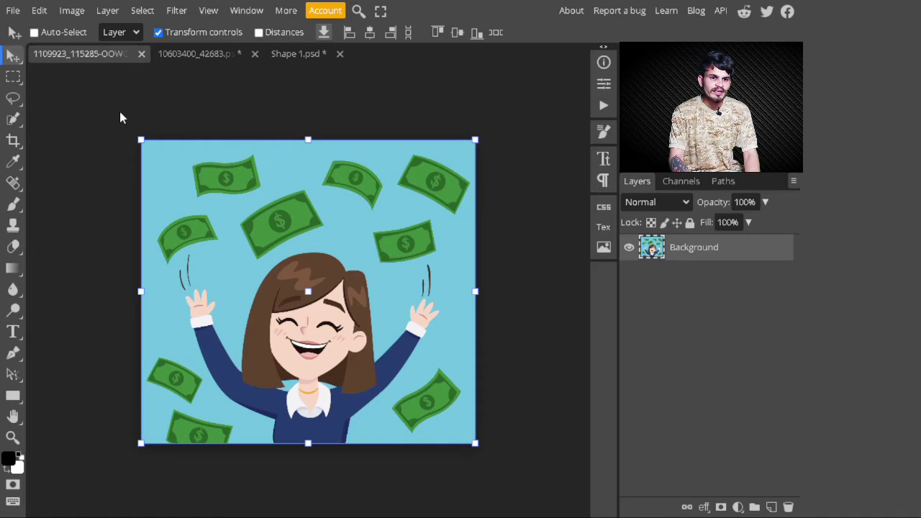
click(177, 11)
mouse_move(142, 16)
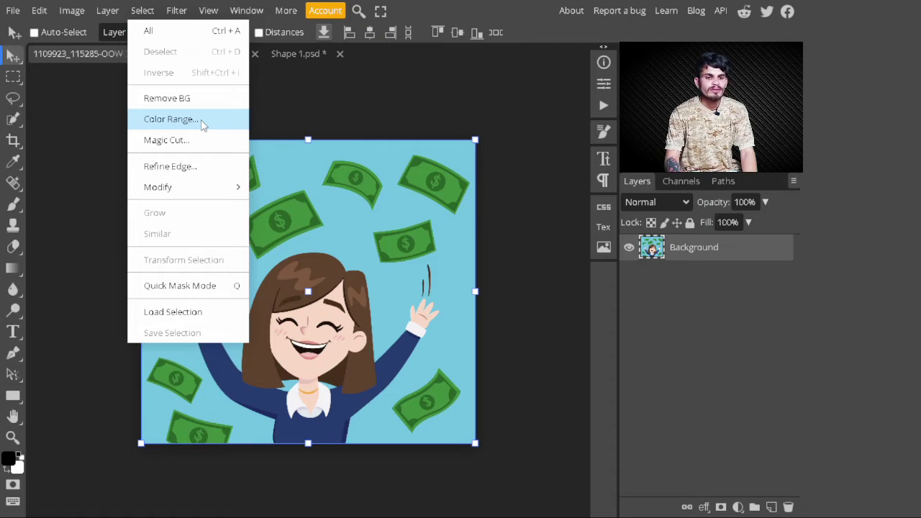
click(203, 125)
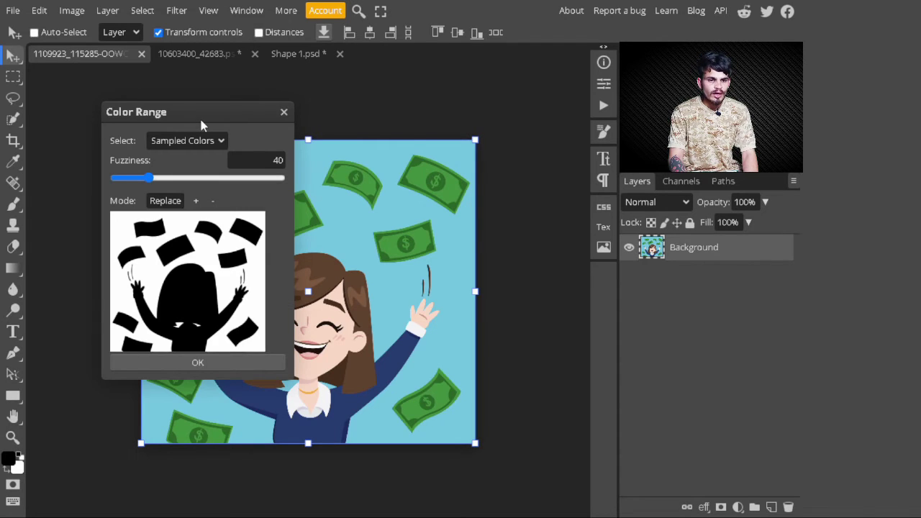
click(236, 362)
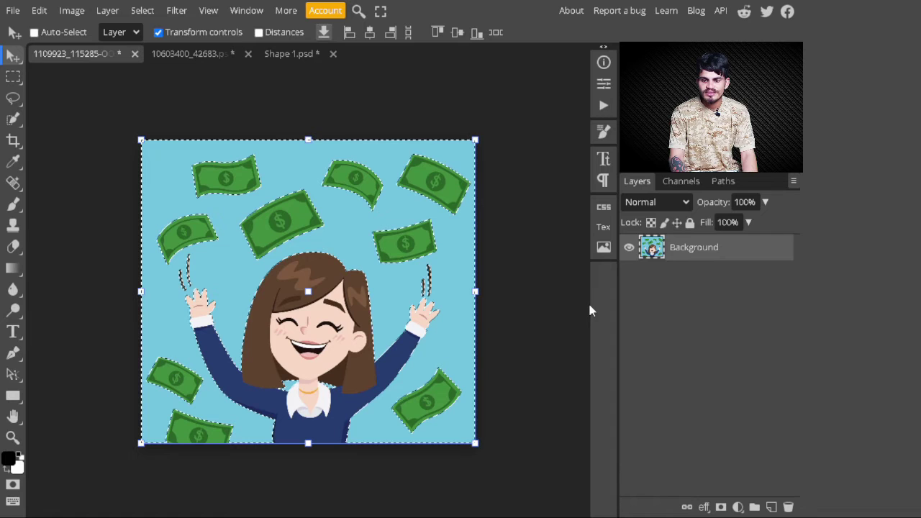
Step: Hide the blue background with an inverted layer mask and drag the layer toward Shape 1.psd
click(721, 508)
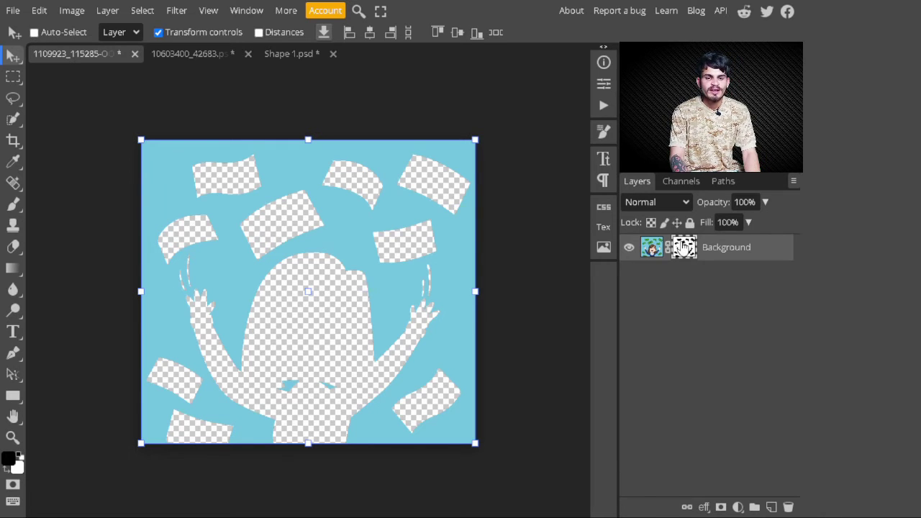
key(ctrl+i)
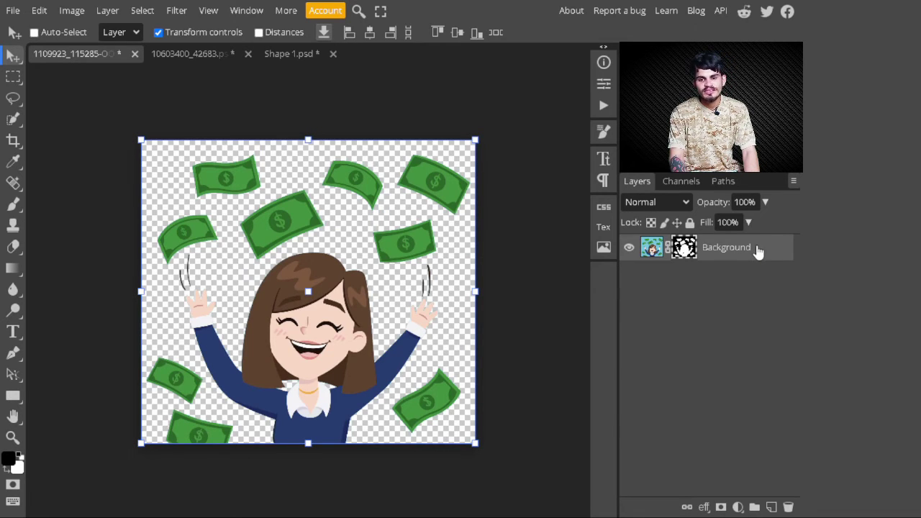
drag(758, 250, 302, 55)
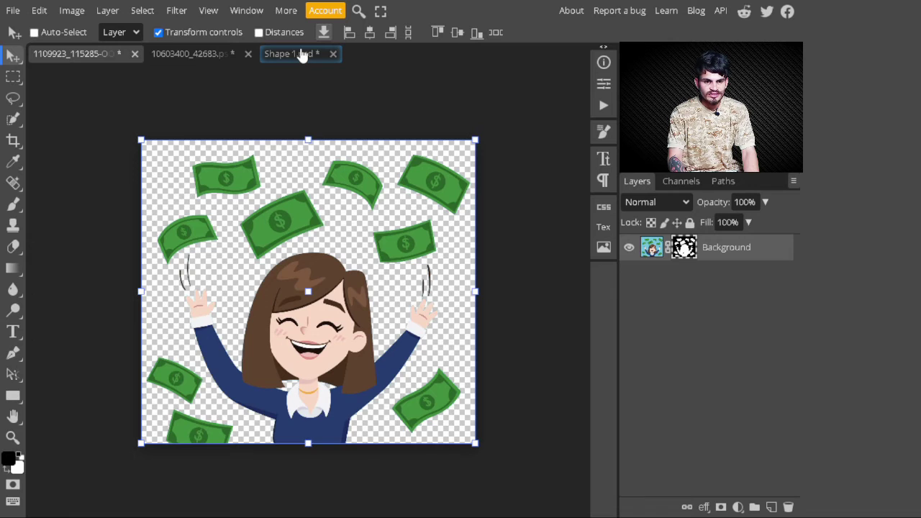
Step: Drop the cut-out illustration onto the cover and select the MAKE MONEY ONLINE text layer
drag(302, 55, 395, 335)
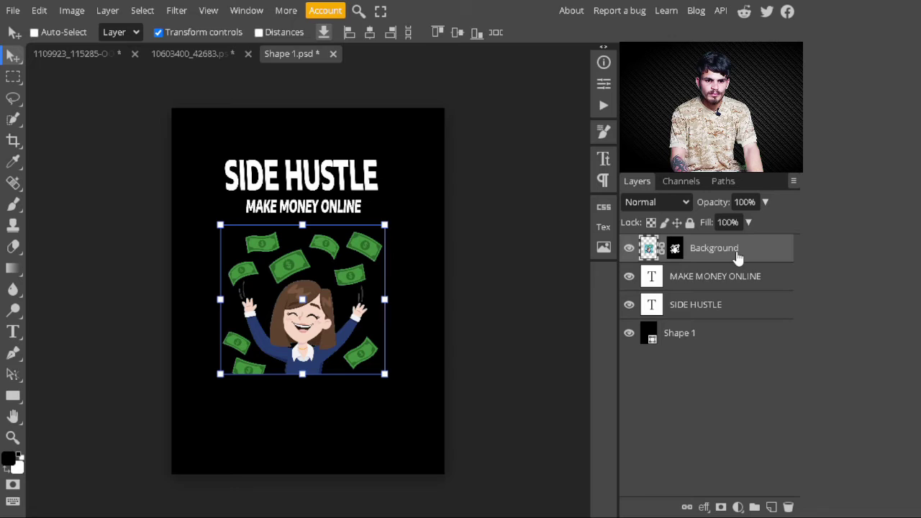
click(720, 277)
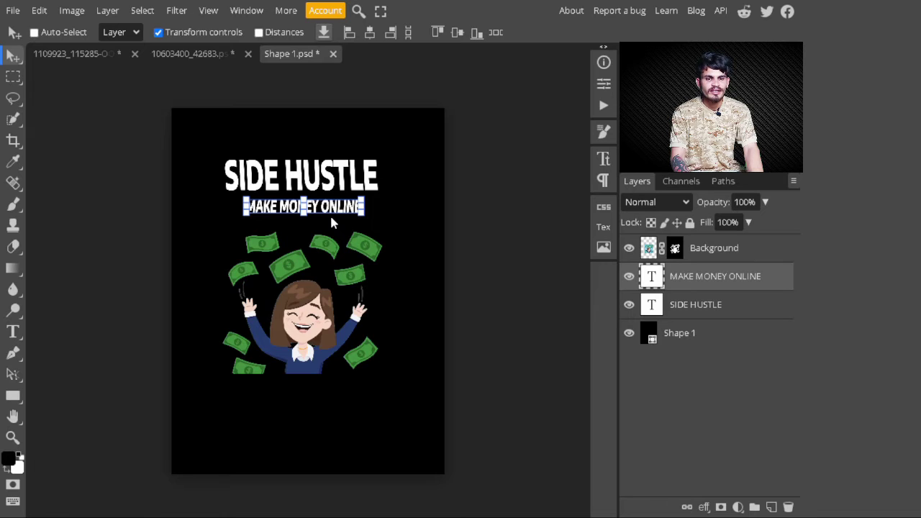
Step: Duplicate the MAKE MONEY ONLINE text to the cover's bottom and retype it as 'AUTHOR NAME HERE'
drag(331, 221, 332, 228)
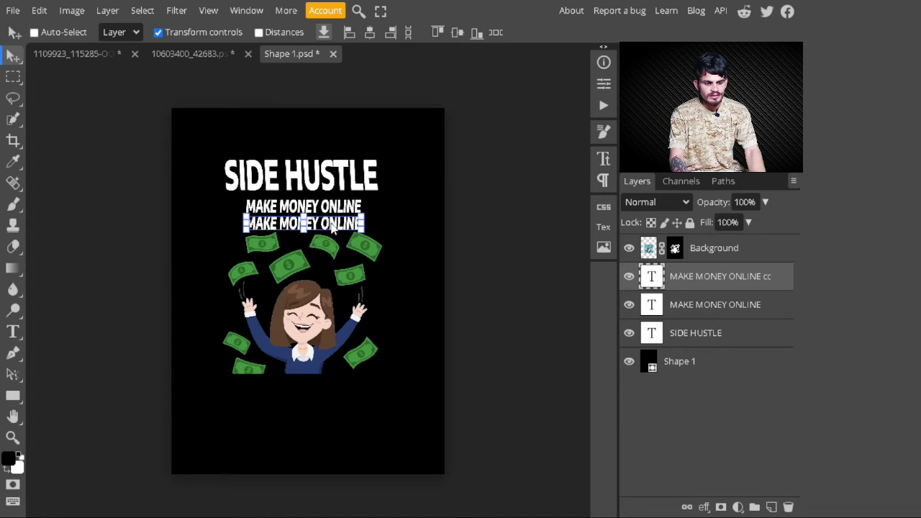
drag(332, 227, 327, 418)
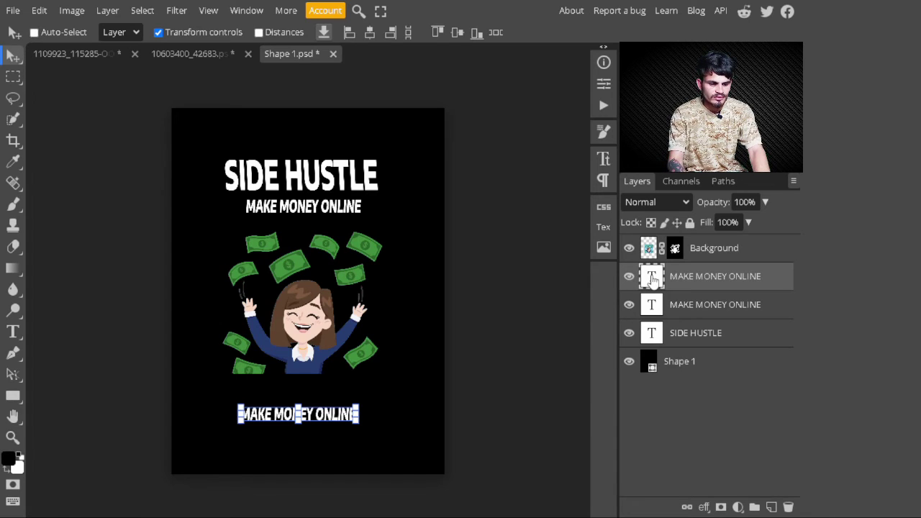
double_click(652, 276)
text(AUTH)
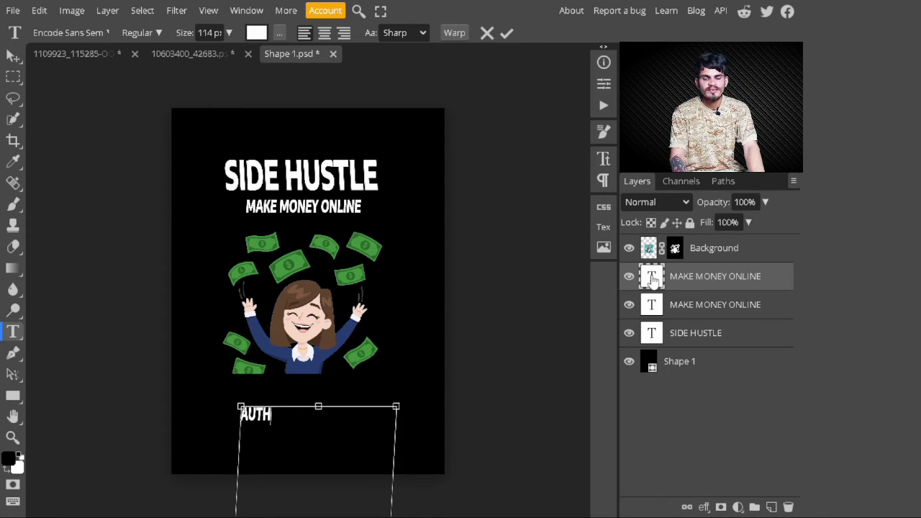
text(OR NAME HERE)
click(13, 55)
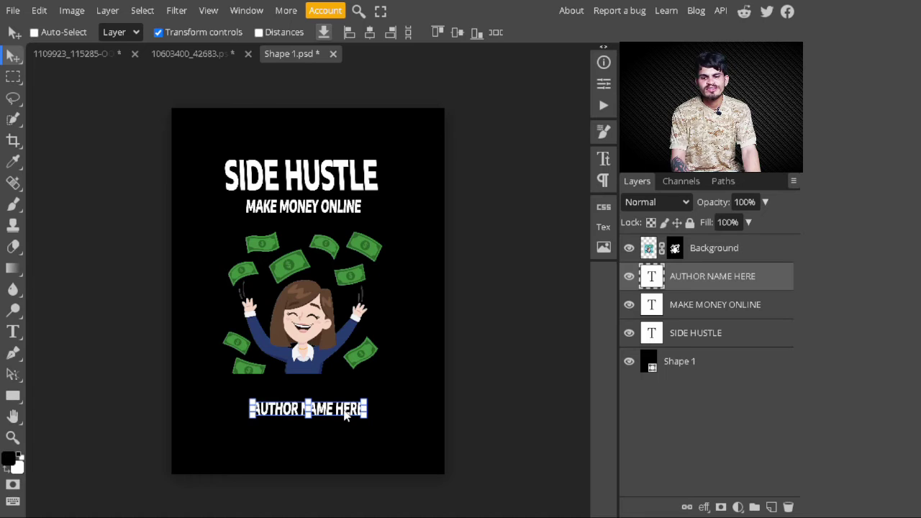
Step: Add a teal 59b4c4 Color Fill layer and place it below SIDE HUSTLE, above Shape 1
click(737, 258)
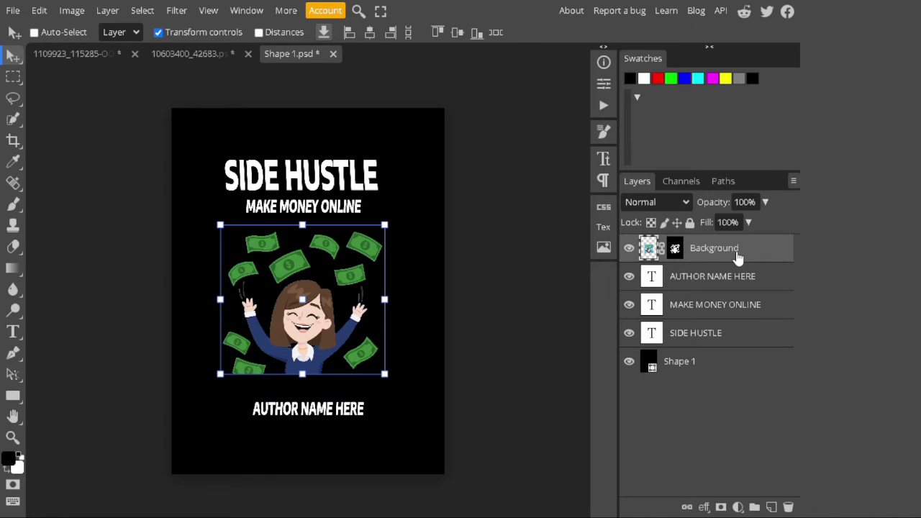
click(737, 508)
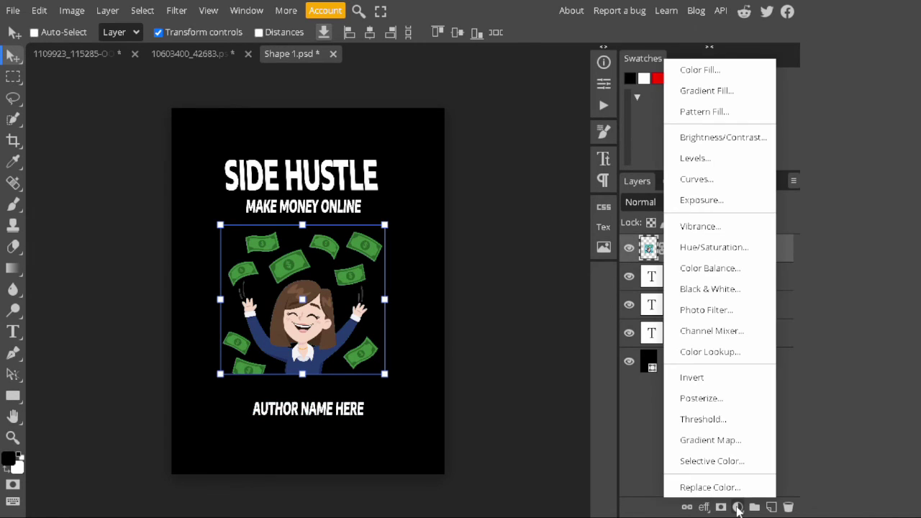
click(700, 70)
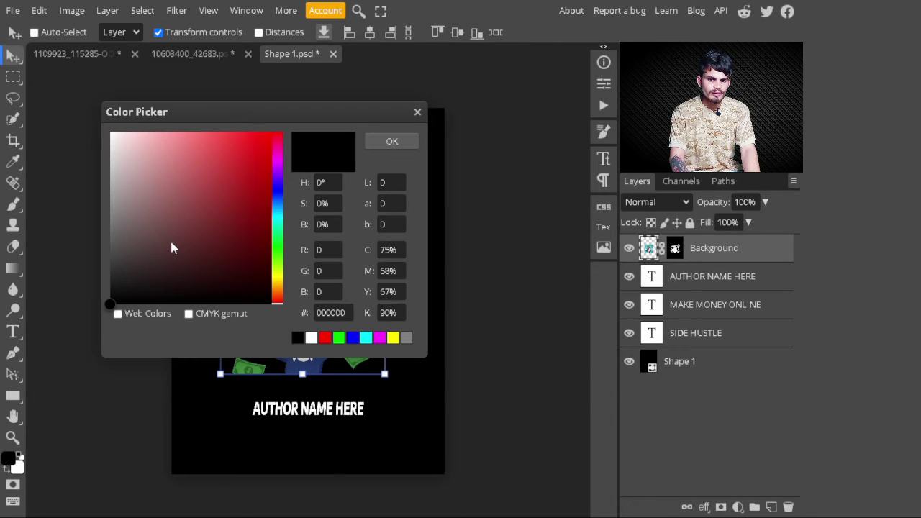
click(277, 213)
click(185, 200)
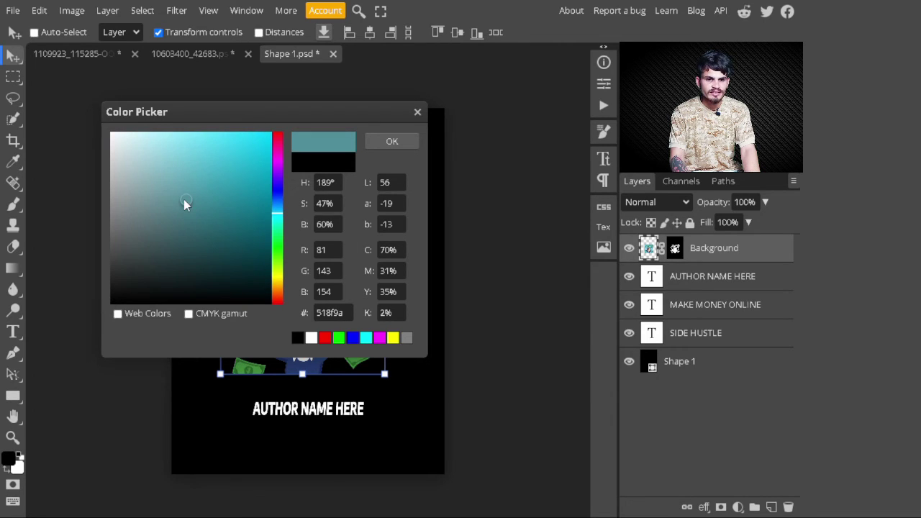
click(198, 171)
click(330, 312)
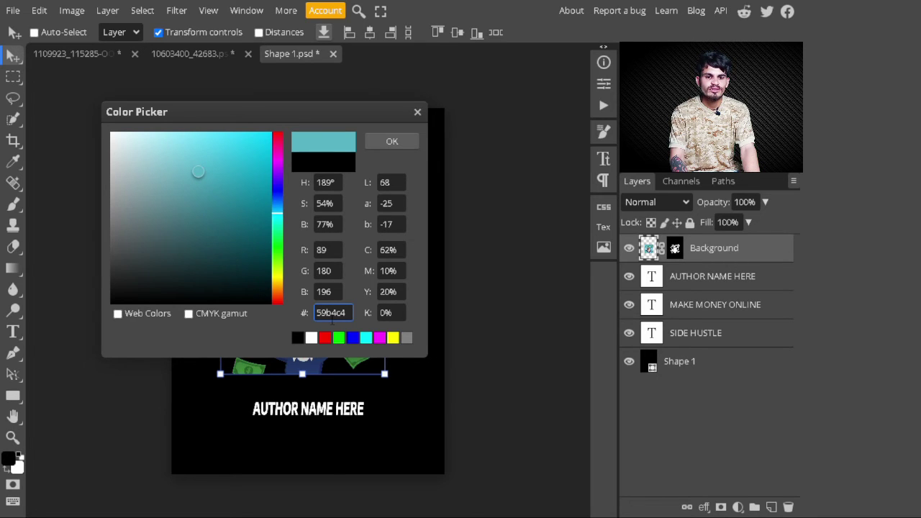
key(Return)
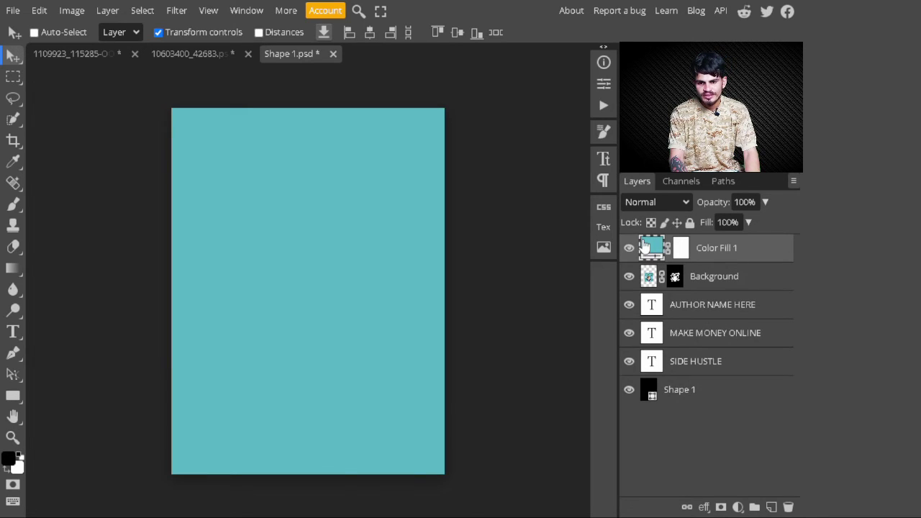
drag(645, 247, 748, 399)
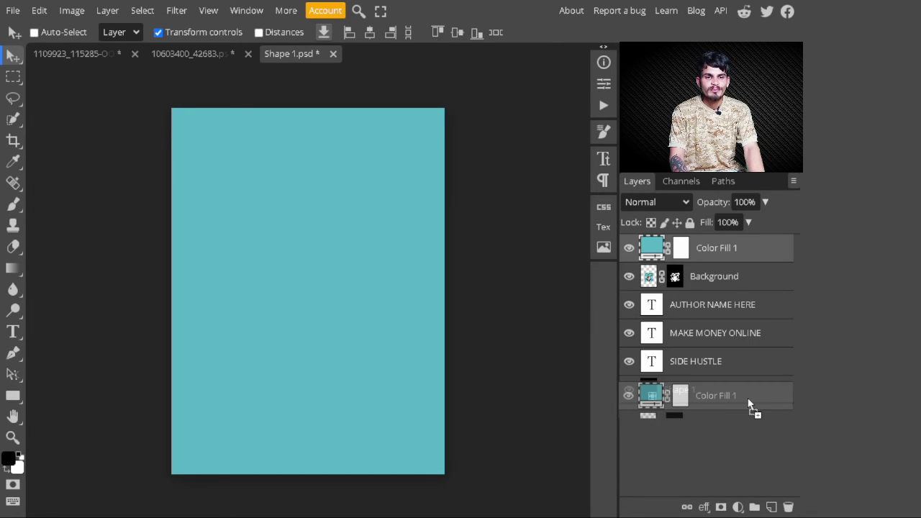
drag(748, 405, 750, 400)
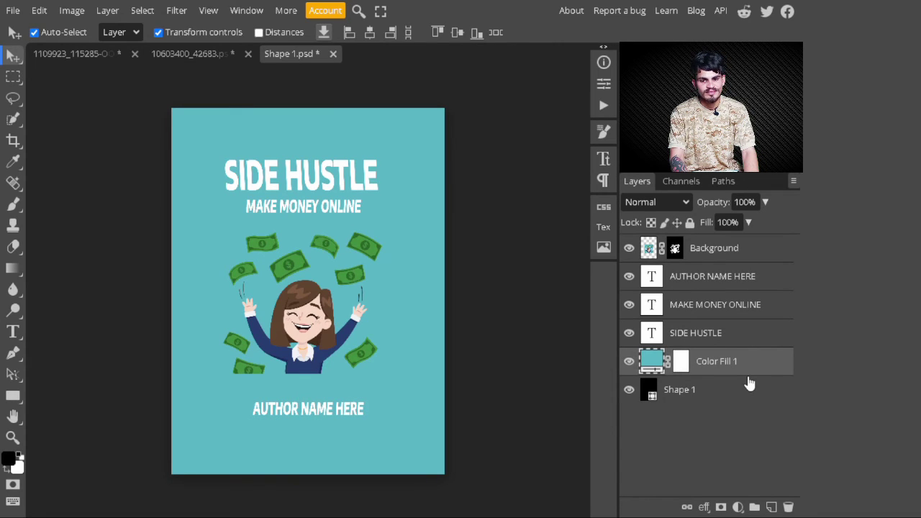
Step: Save the cover, then set the mockup's book design to 100% opacity, Multiply, and smart object
key(ctrl+s)
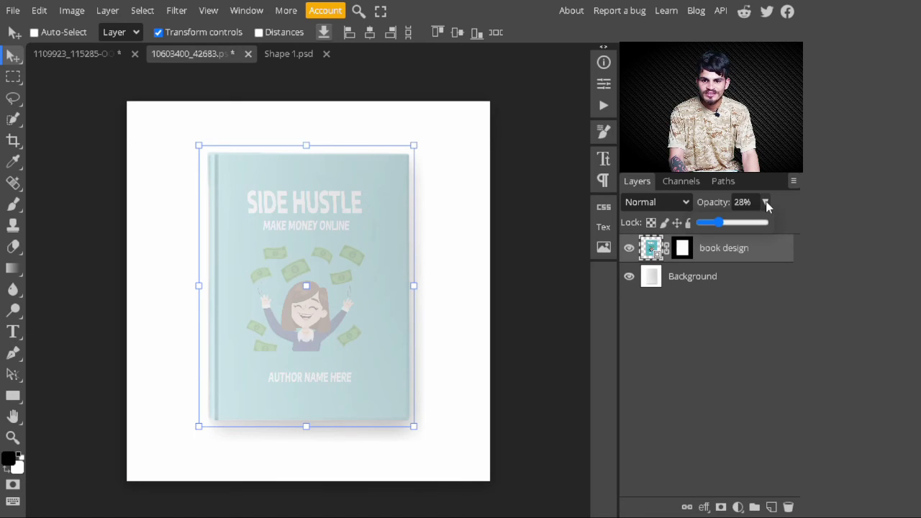
drag(764, 222, 779, 222)
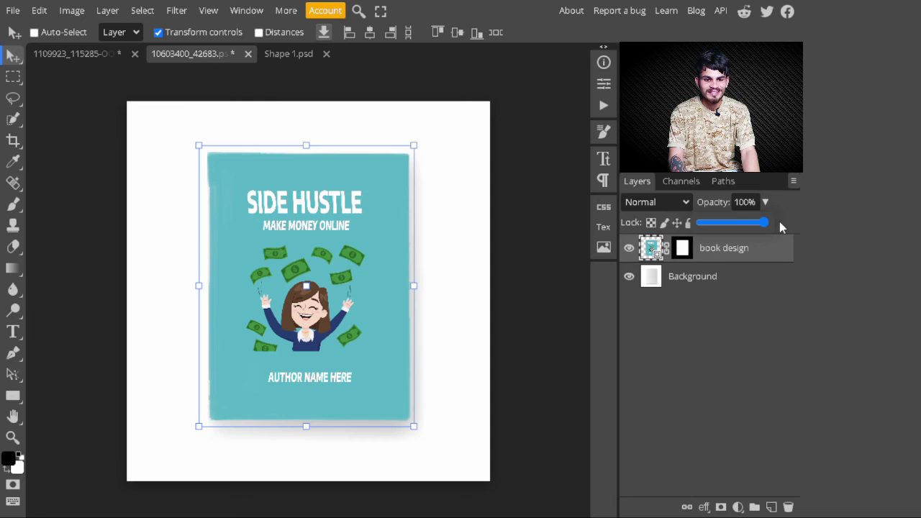
click(731, 282)
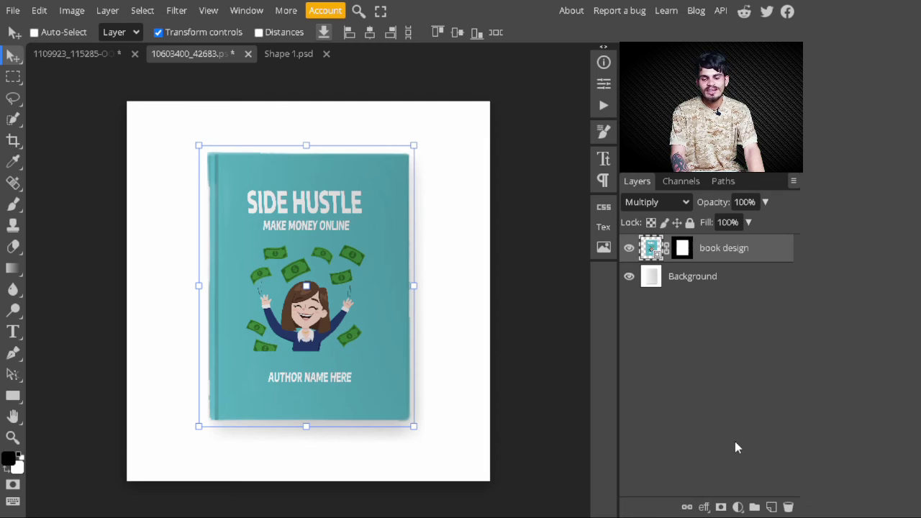
right_click(735, 257)
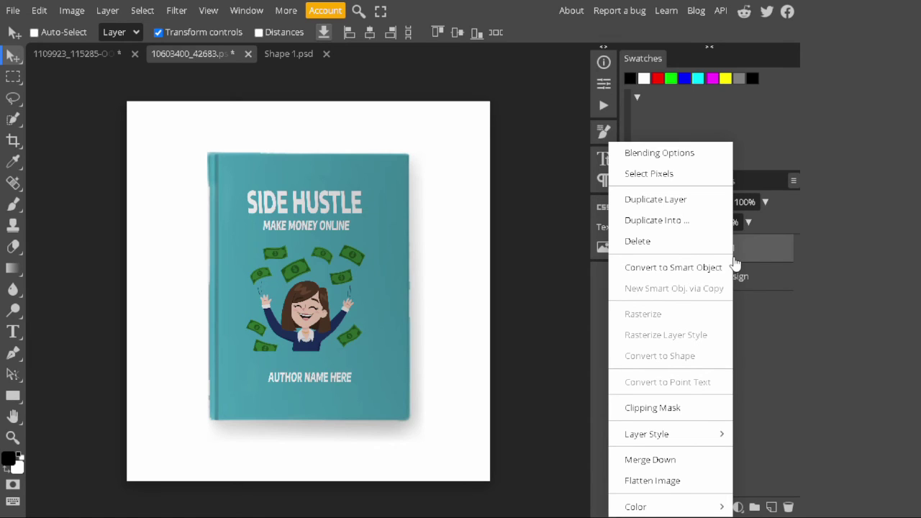
click(730, 266)
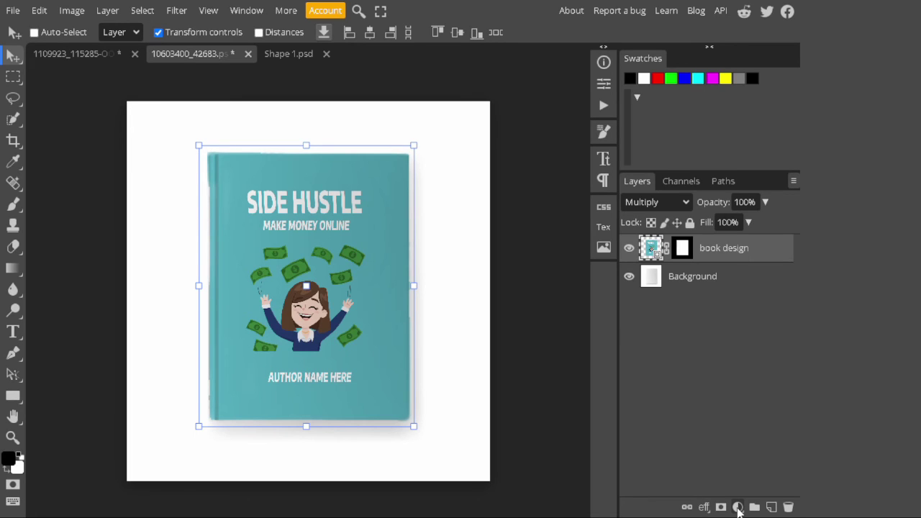
Step: Add a Curves layer darkening midtones to 130/115, clip it to the book design, and compare visibility
click(737, 509)
drag(485, 279, 485, 291)
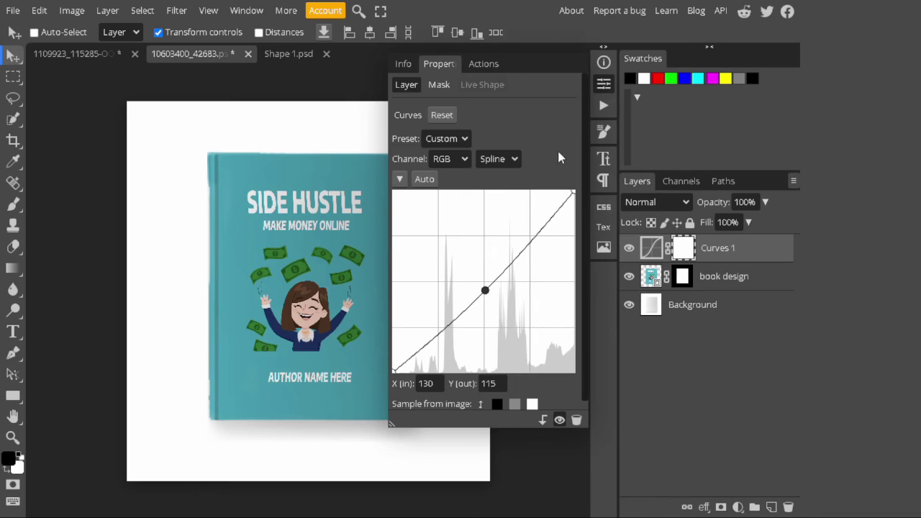
click(603, 84)
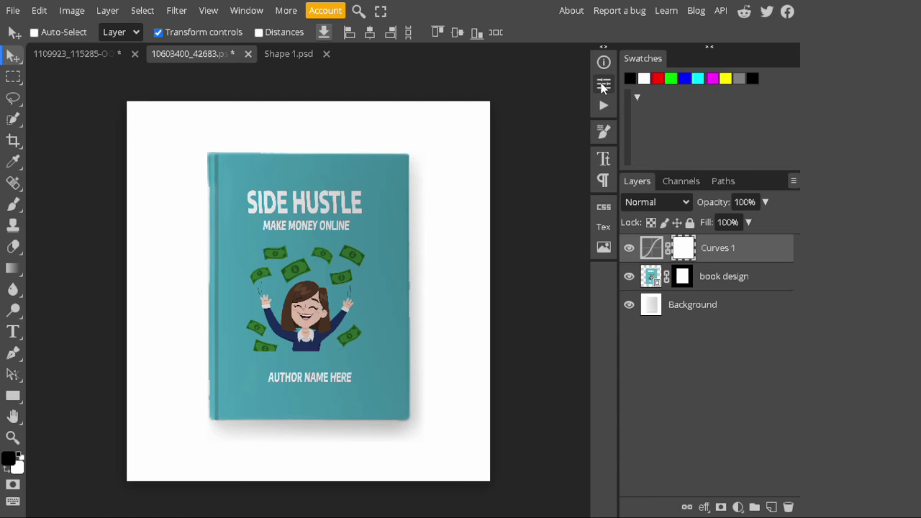
right_click(736, 264)
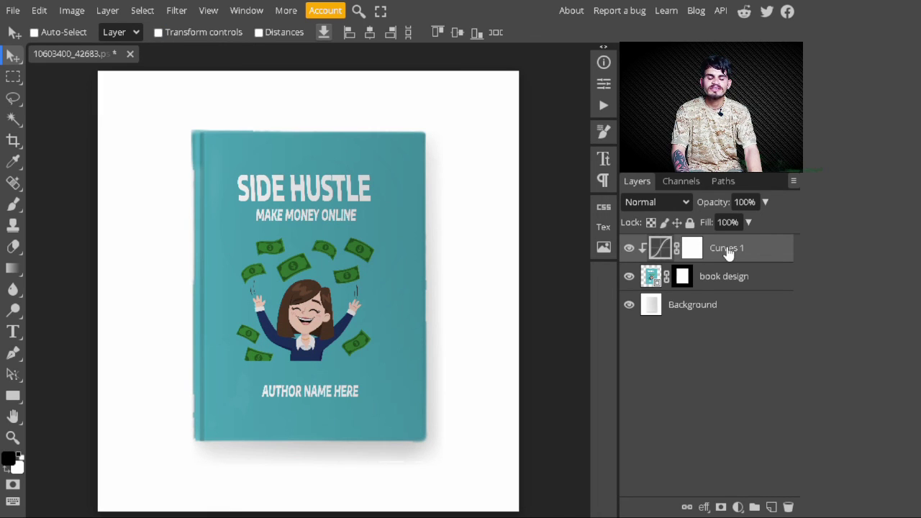
alt+click(629, 306)
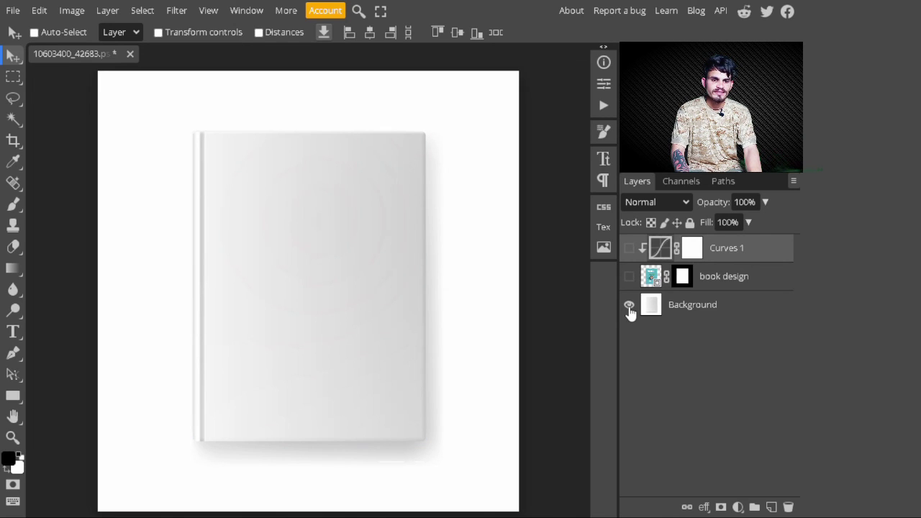
alt+click(629, 307)
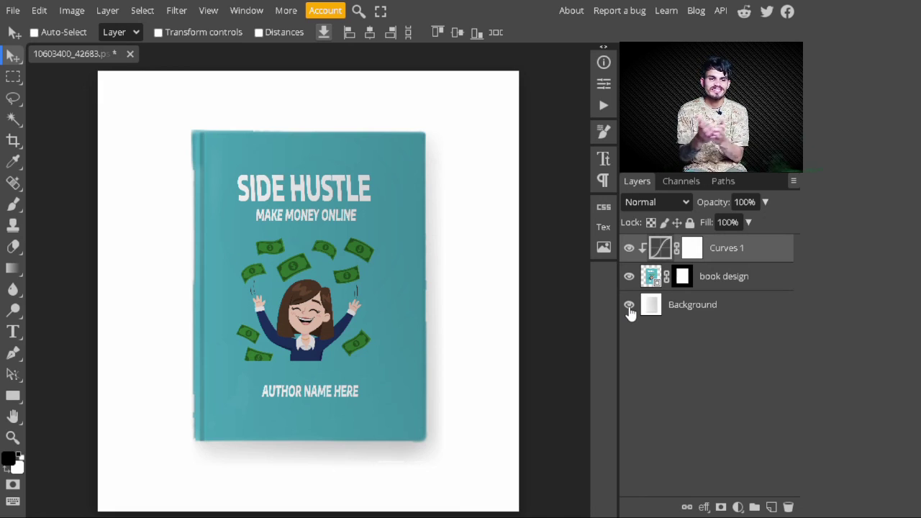